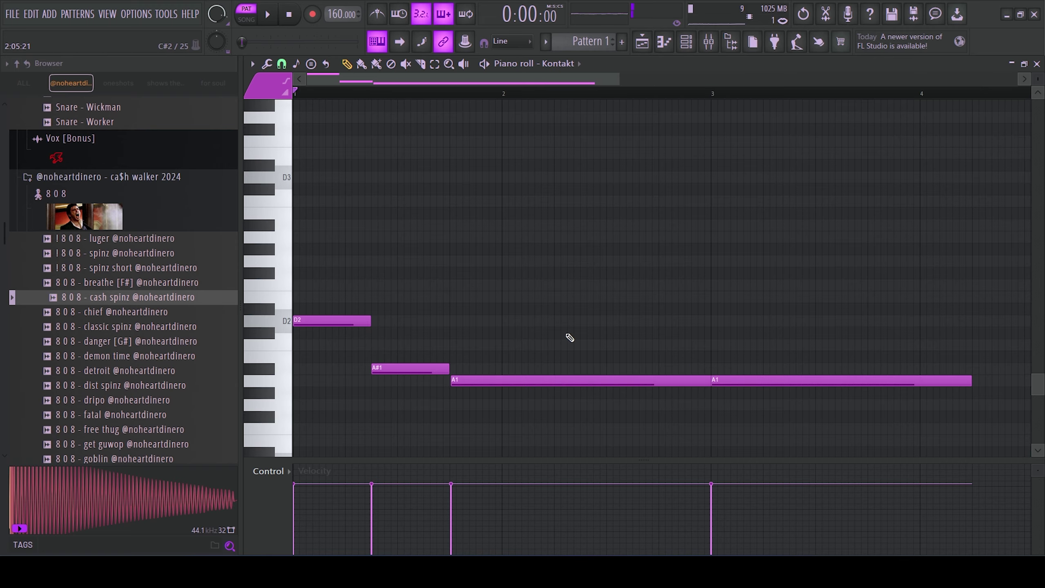
# - Extend the Kontakt melody to an eight-bar F#2, D2, C#2, D2 line played twice, and copy it one octave higher
pyautogui.scroll(-3, 570, 338)
pyautogui.moveTo(658, 379); pyautogui.dragTo(743, 370)
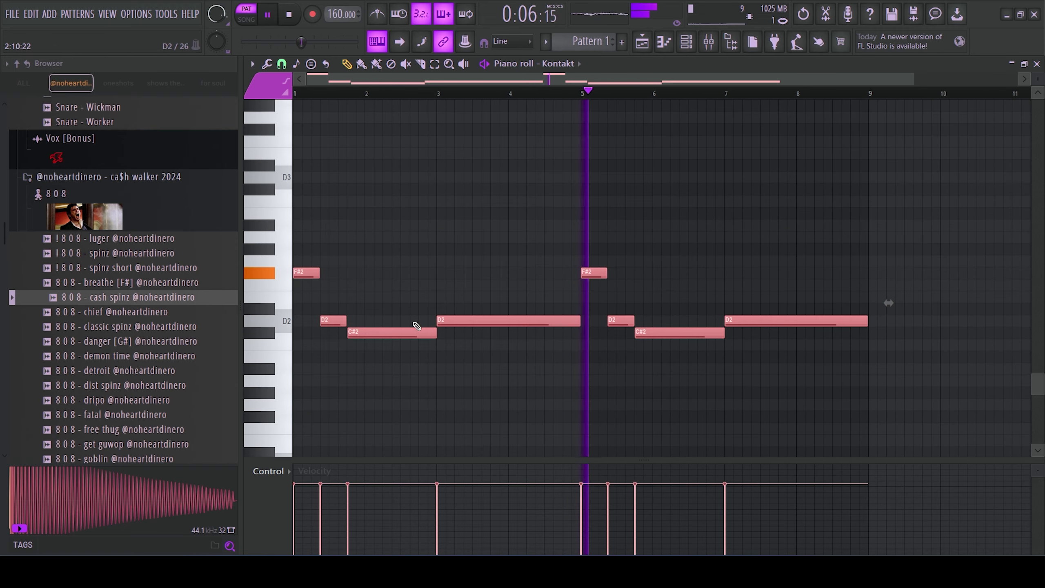
pyautogui.scroll(2, 423, 334)
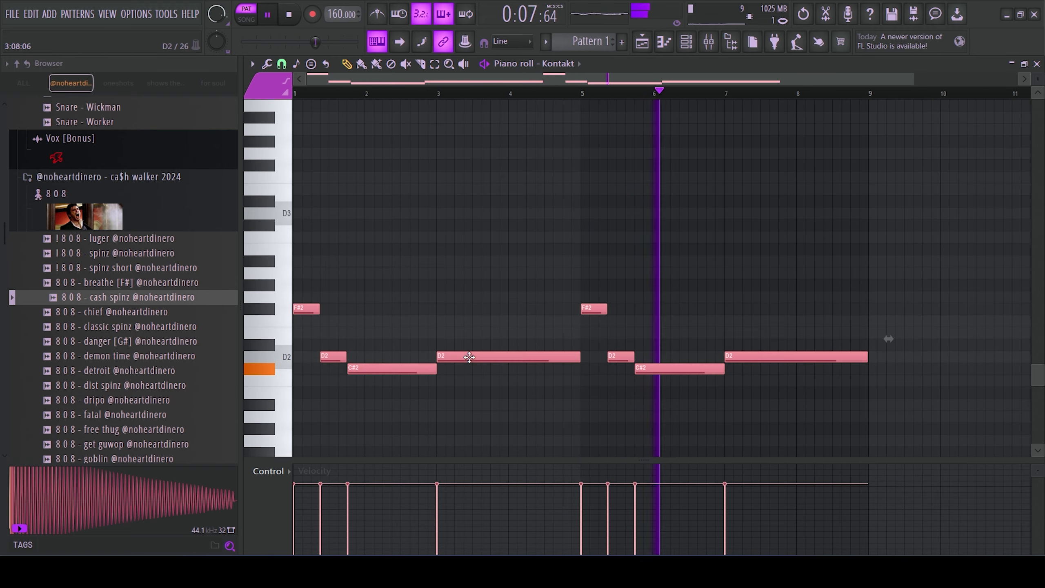
pyautogui.moveTo(469, 356); pyautogui.dragTo(467, 276)
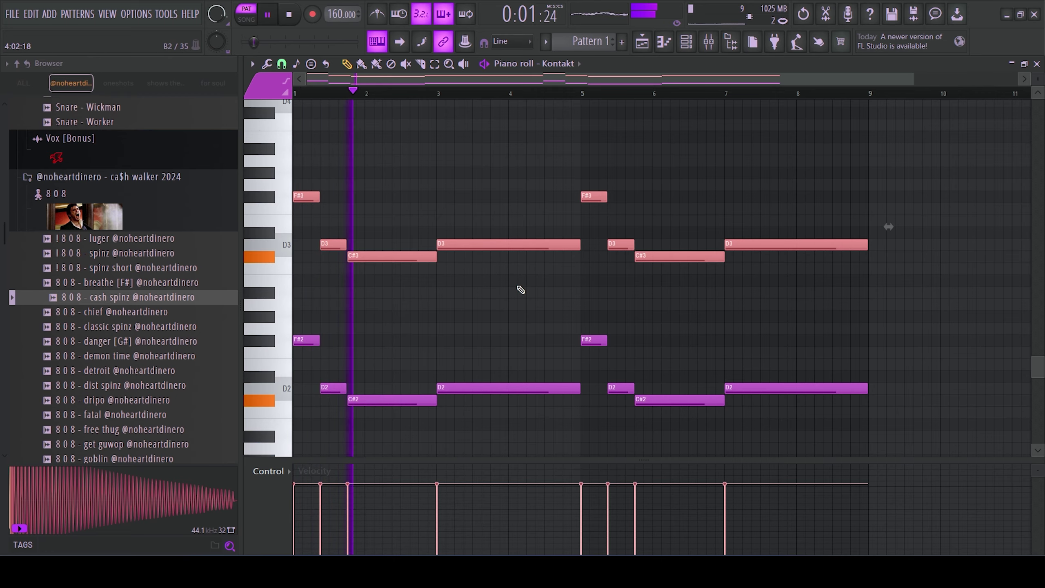
# - Slice the final long D2 and D3 notes of the Kontakt melody about a quarter of the way into bar 8
pyautogui.click(684, 310)
pyautogui.scroll(1, 683, 312)
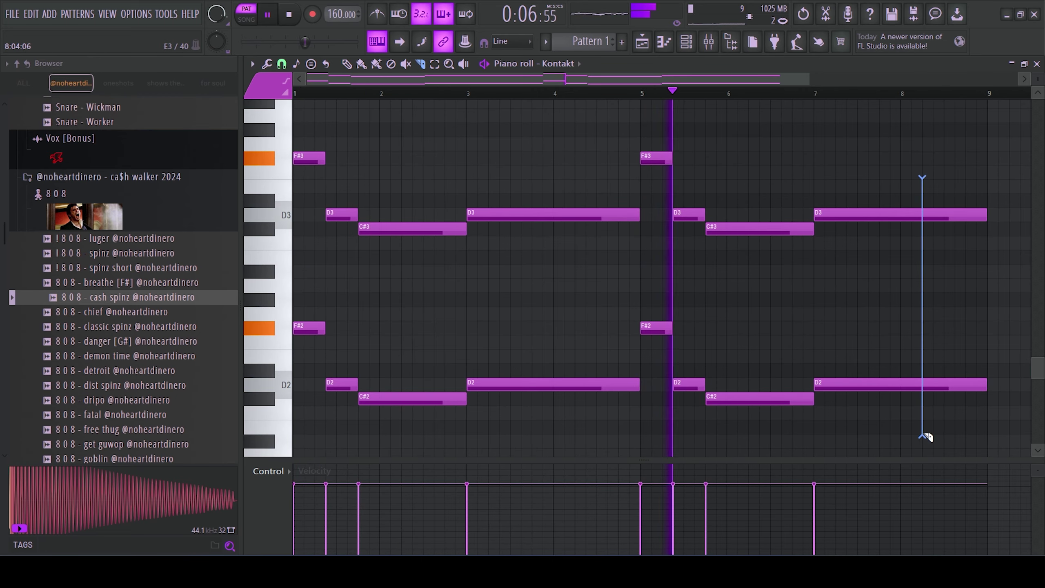
pyautogui.moveTo(926, 436); pyautogui.dragTo(929, 369)
pyautogui.scroll(-1, 849, 326)
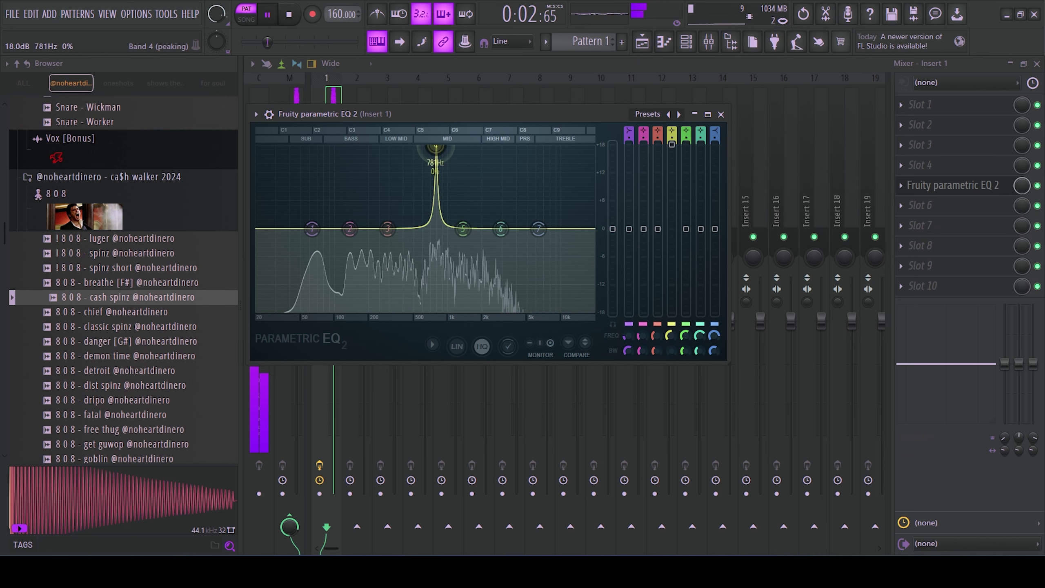
# - On Insert 1, turn EQ band 4 into a narrow cut, and add ValhallaVintageVerb in slot 6 with 21.0% mix and reduced decay
pyautogui.moveTo(435, 147); pyautogui.dragTo(433, 228)
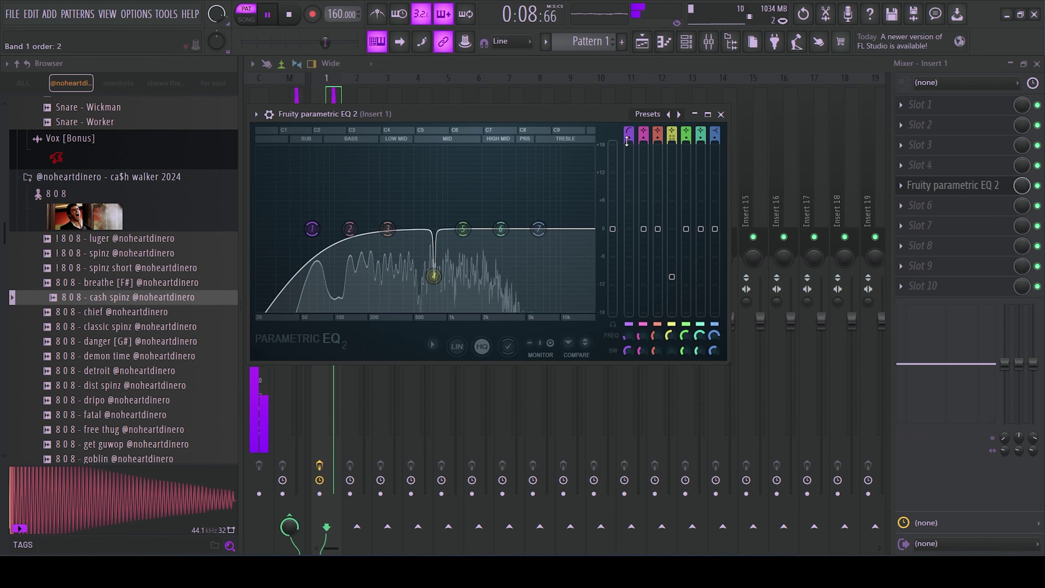
pyautogui.click(920, 205)
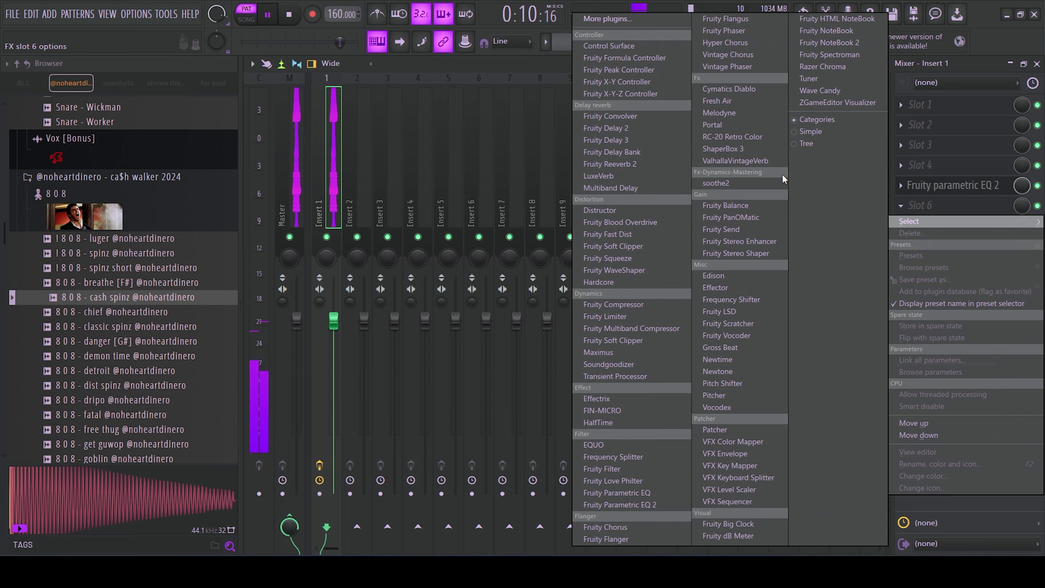
pyautogui.click(754, 165)
pyautogui.moveTo(290, 372); pyautogui.dragTo(290, 391)
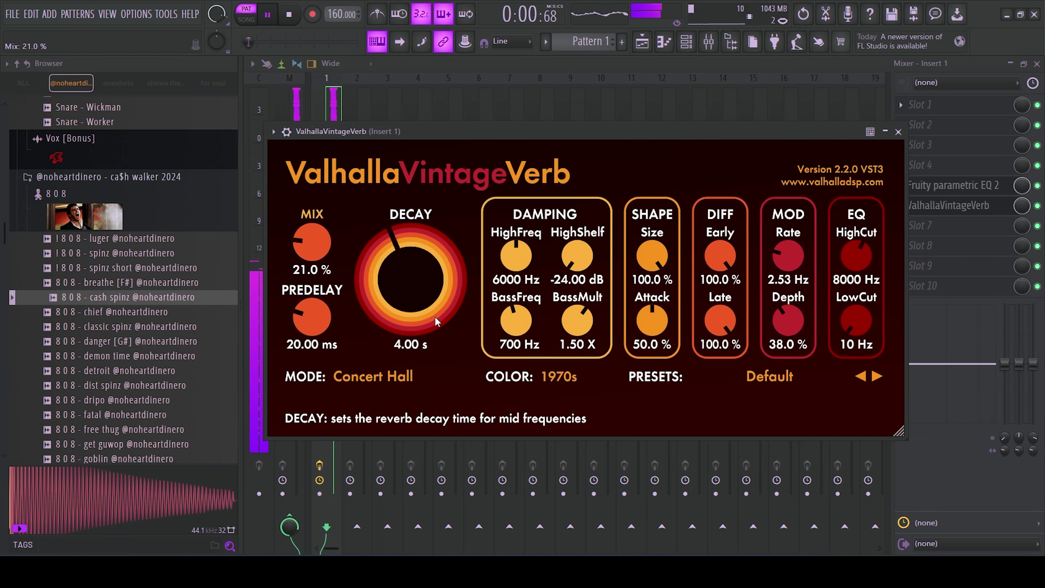
pyautogui.moveTo(419, 338); pyautogui.dragTo(412, 370)
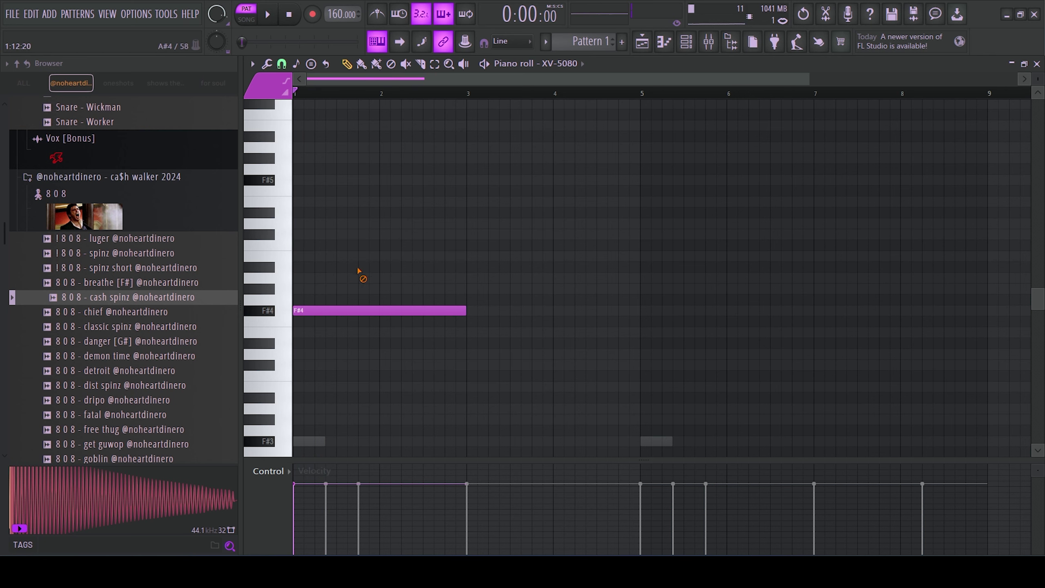
# - Add a C#5 over the two-bar F#4 in the XV-5080 part, and repeat the pair in bars 3–4 with D5 on top
pyautogui.moveTo(334, 224); pyautogui.dragTo(465, 388)
pyautogui.scroll(5, 510, 329)
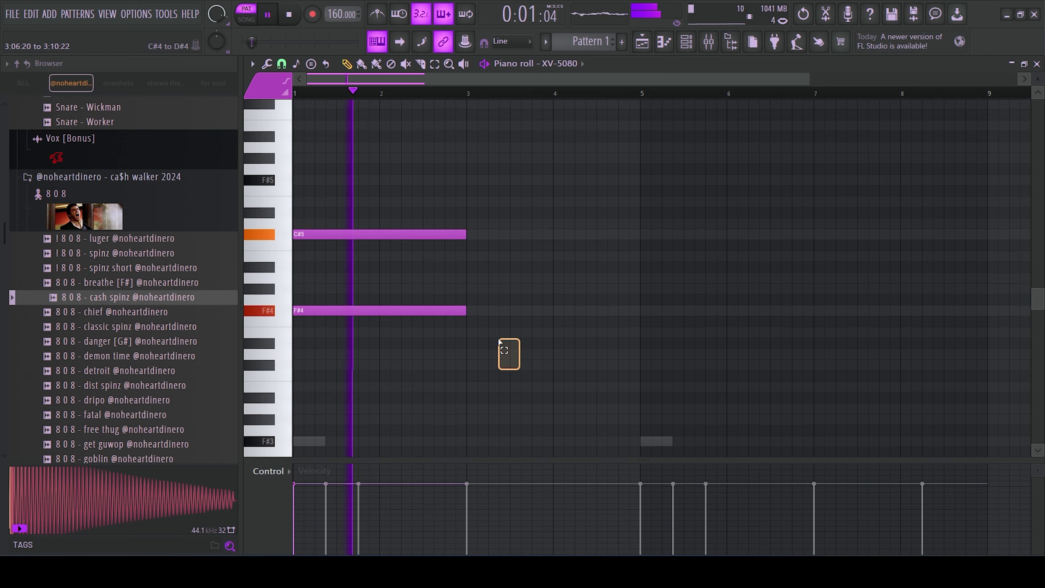
pyautogui.hotkey('ctrl', 'b')
pyautogui.moveTo(474, 235); pyautogui.dragTo(506, 223)
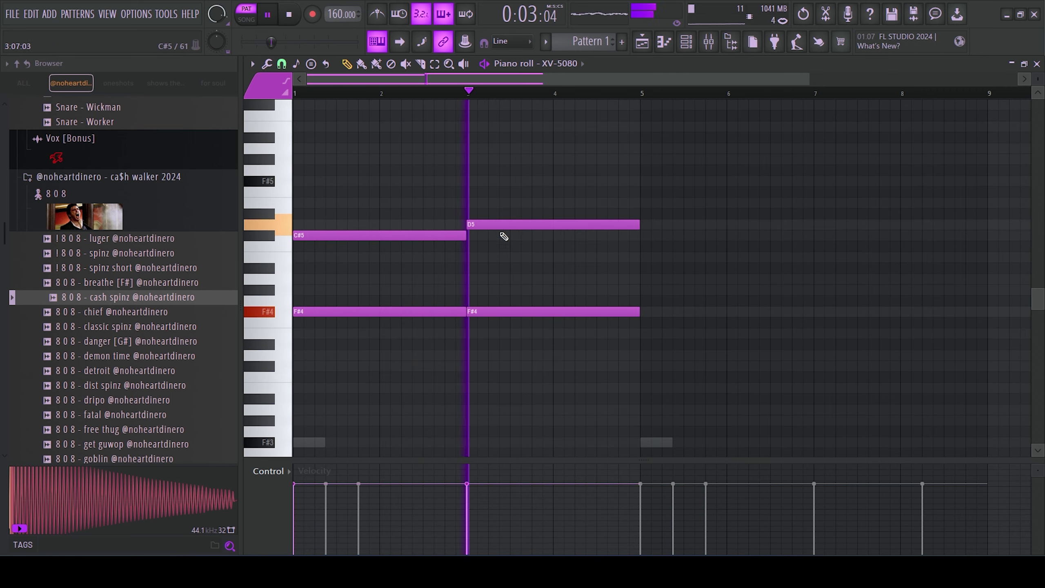
# - Duplicate the four-bar XV-5080 chord progression into bars 5–8
pyautogui.scroll(-2, 504, 236)
pyautogui.hotkey('ctrl', 'b')
pyautogui.scroll(-5, 621, 291)
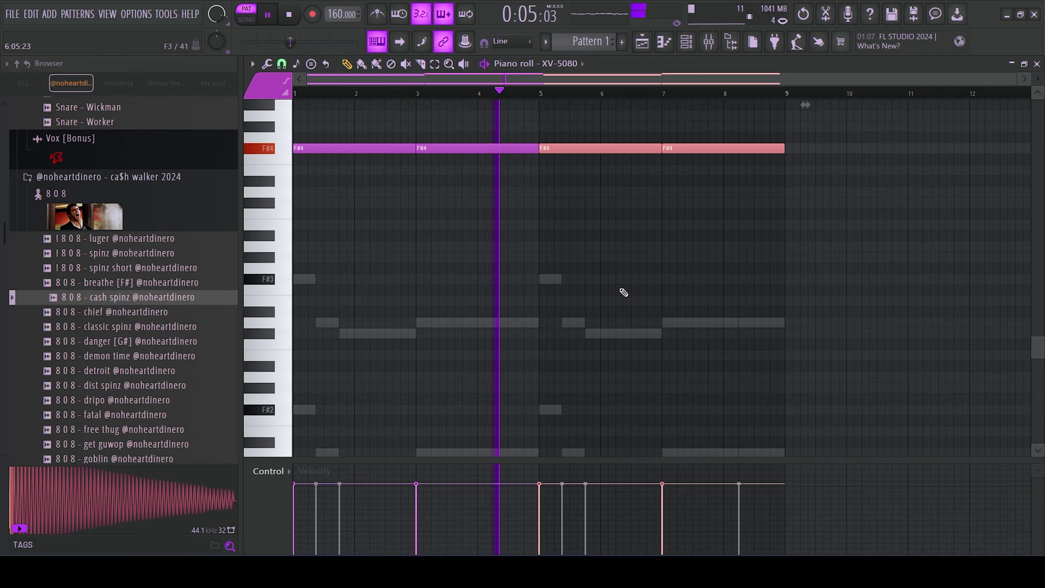
pyautogui.scroll(4, 632, 297)
pyautogui.scroll(3, 480, 270)
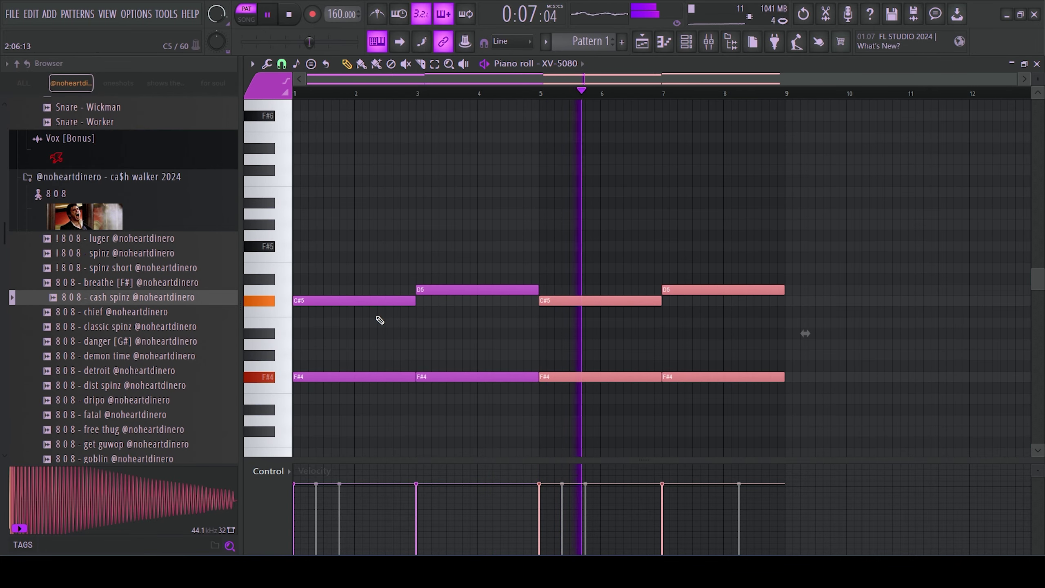
# - Add a G#5 and A5 upper voice to the XV-5080 chords, and copy its short bar 4 ending notes to the end of bar 8
pyautogui.moveTo(807, 327); pyautogui.dragTo(316, 224)
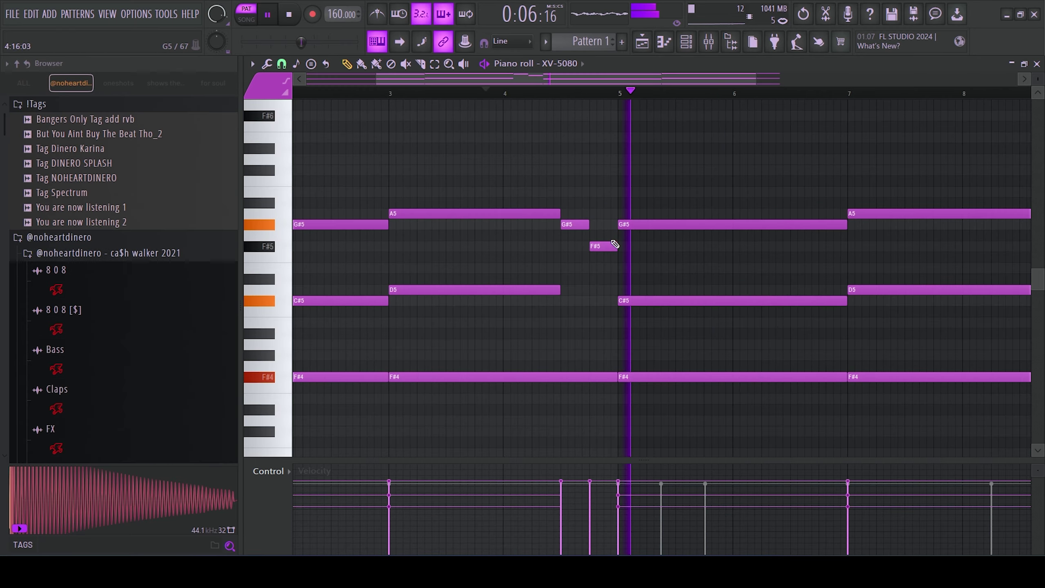
pyautogui.keyDown('ctrl'); pyautogui.scroll(-3, 597, 247); pyautogui.keyUp('ctrl')
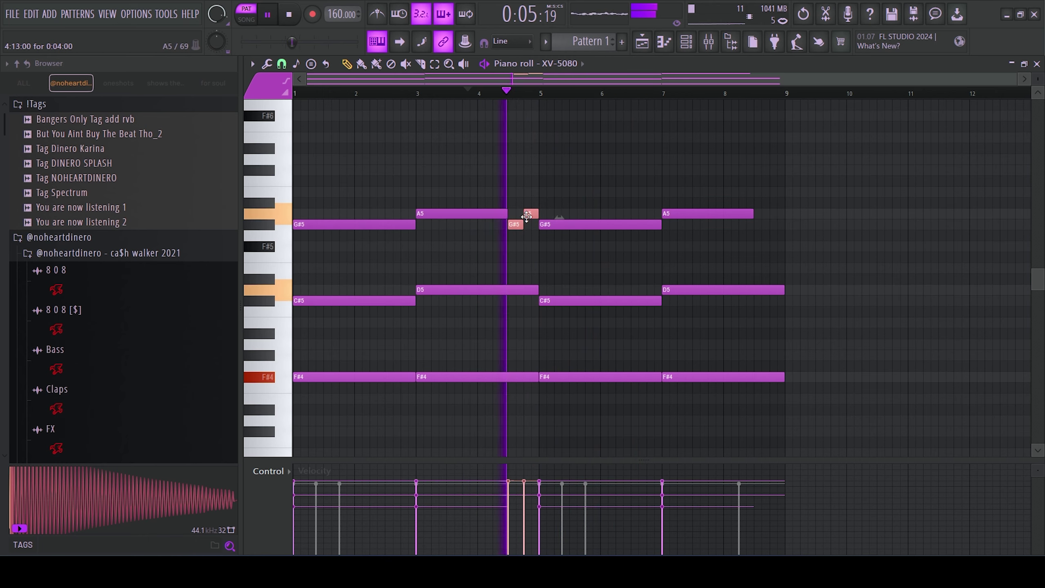
pyautogui.keyDown('shift'); pyautogui.moveTo(527, 216); pyautogui.dragTo(775, 225); pyautogui.keyUp('shift')
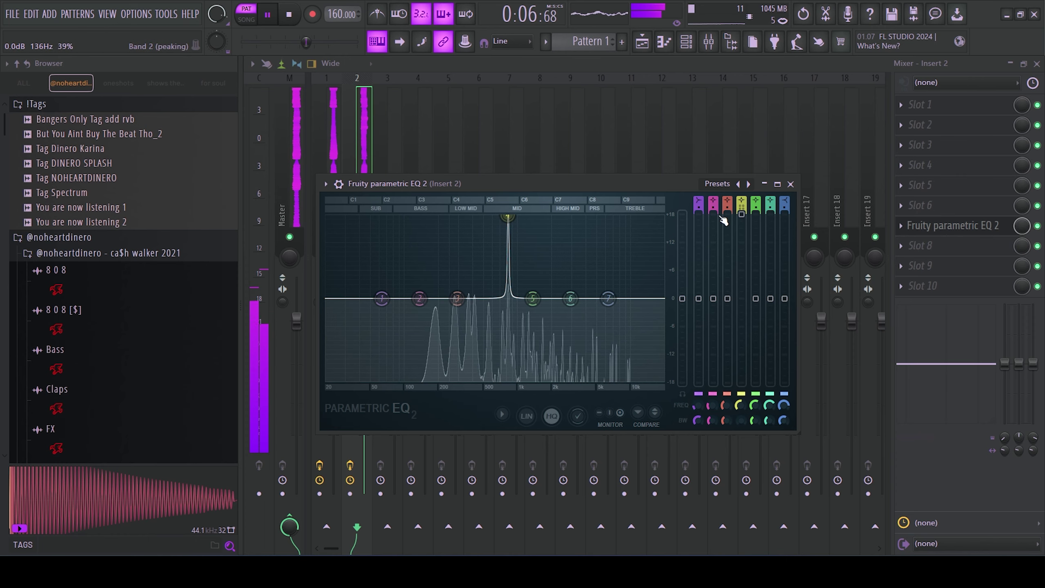
# - In Insert 2's EQ, cut band 4 deeply and shape band 1 into a Steep 4 high-pass with a raised cutoff
pyautogui.moveTo(742, 214); pyautogui.dragTo(740, 377)
pyautogui.scroll(2, 699, 200)
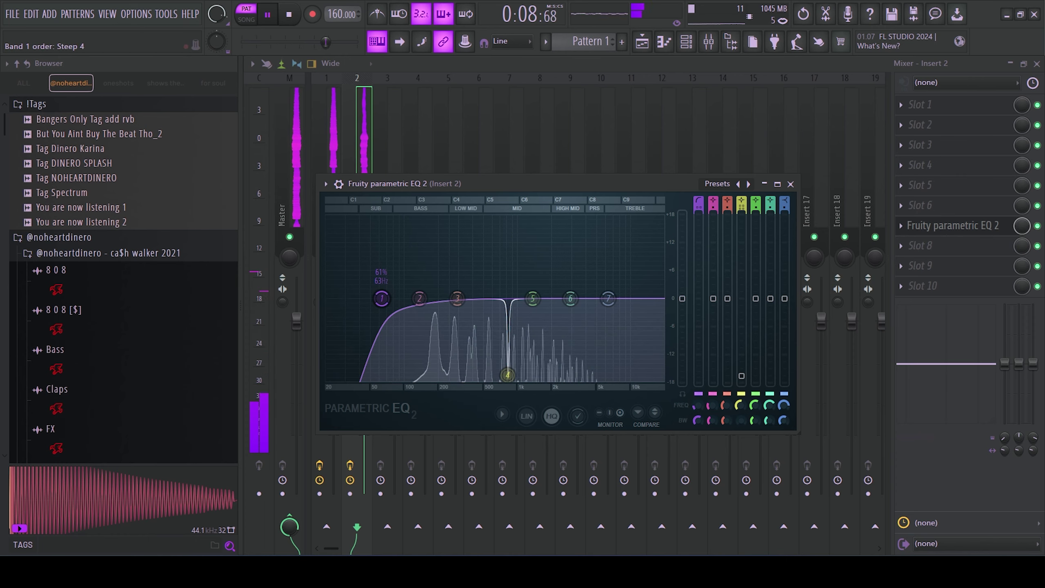
pyautogui.moveTo(381, 299); pyautogui.dragTo(432, 298)
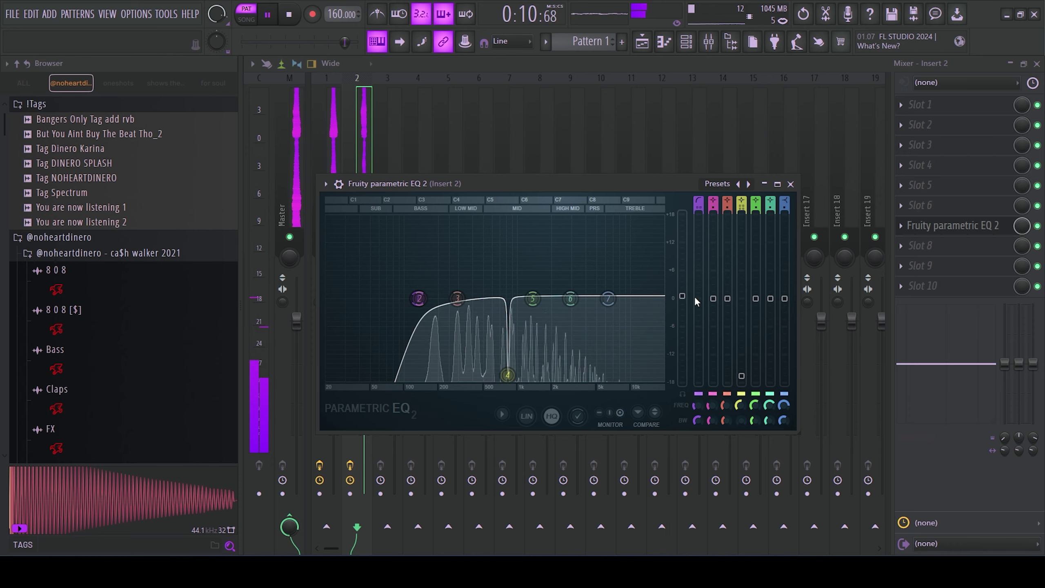
# - Add Fruity Chorus to slot 8 of Insert 2 and adjust its mix level
pyautogui.click(920, 245)
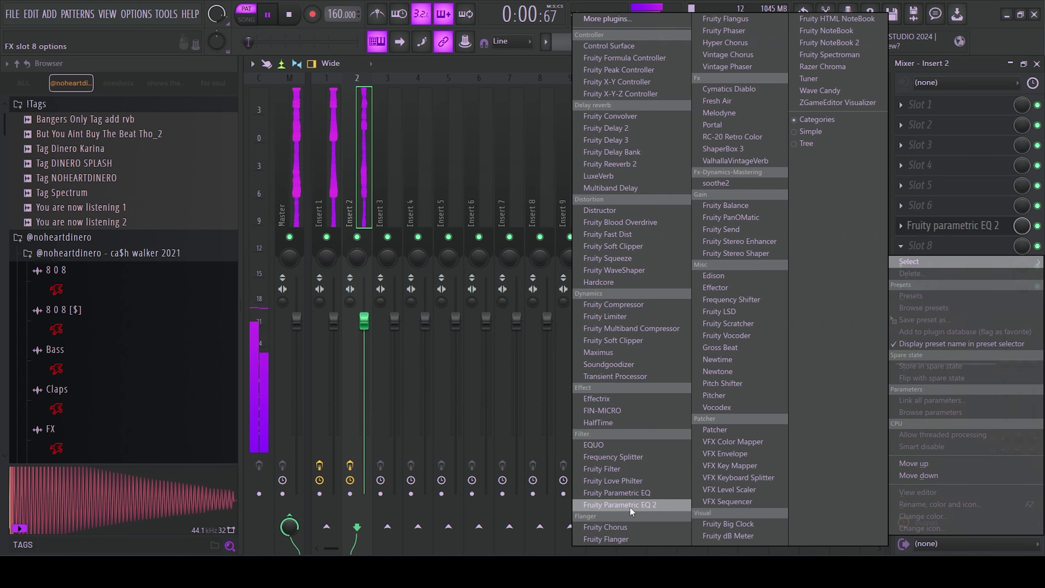
pyautogui.click(622, 526)
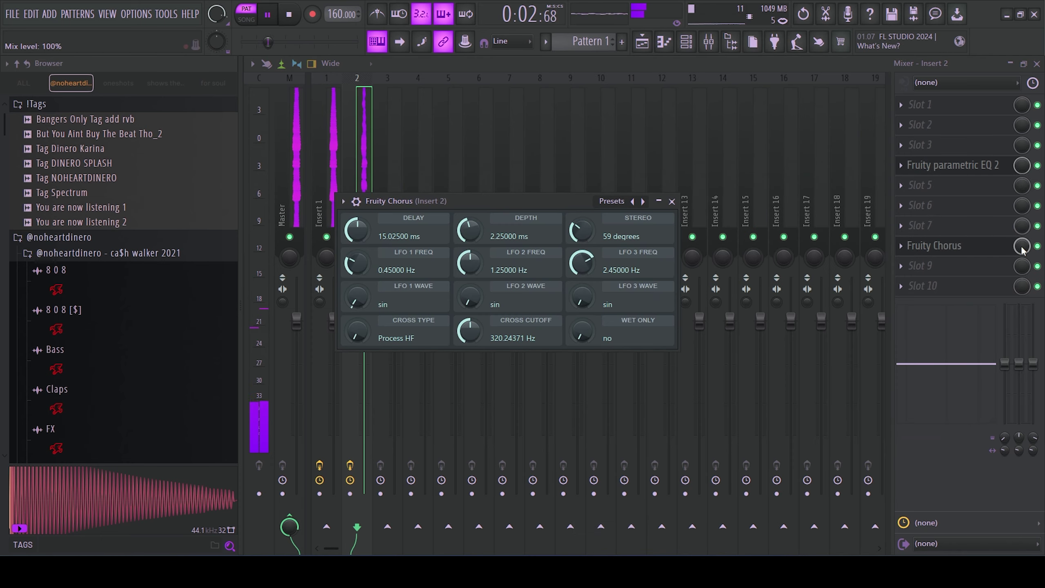
pyautogui.click(1004, 253)
# - Add ValhallaVintageVerb to slot 6 of Insert 2 with 17.8% mix and 1.32 s decay
pyautogui.click(933, 205)
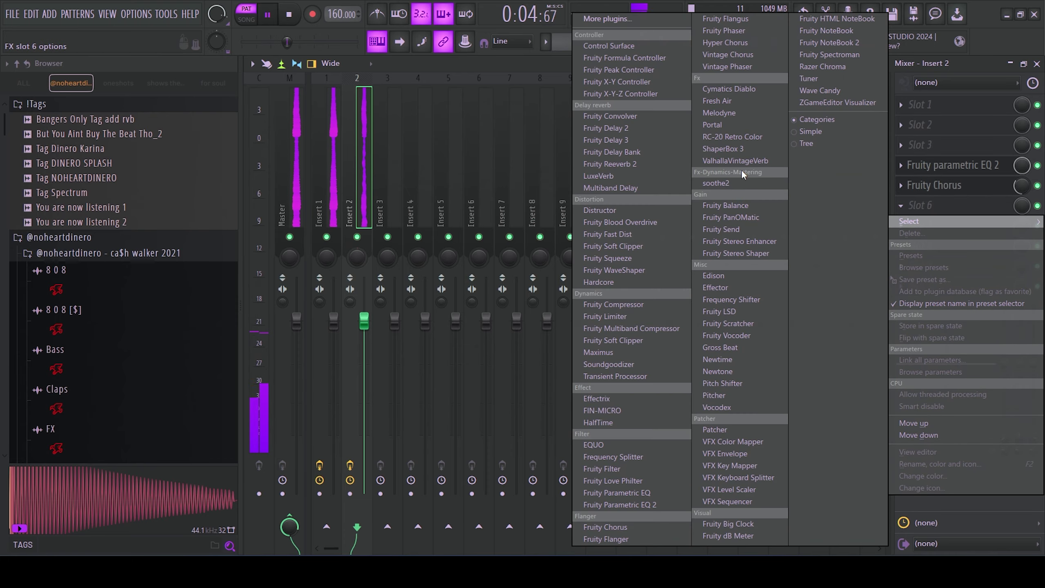
pyautogui.click(667, 165)
pyautogui.moveTo(288, 247); pyautogui.dragTo(274, 381)
pyautogui.moveTo(375, 296); pyautogui.dragTo(395, 341)
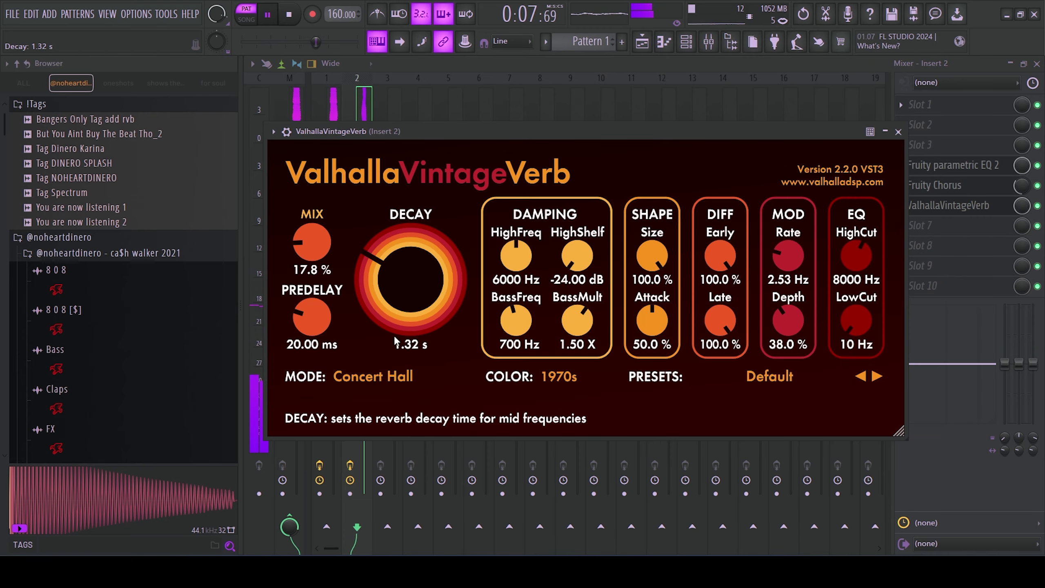
pyautogui.click(898, 131)
# - In the Xpand!2 part, place longer copies of the short F#4, C#5 and G#5 chord late in bar 1 and early in bar 2
pyautogui.click(687, 42)
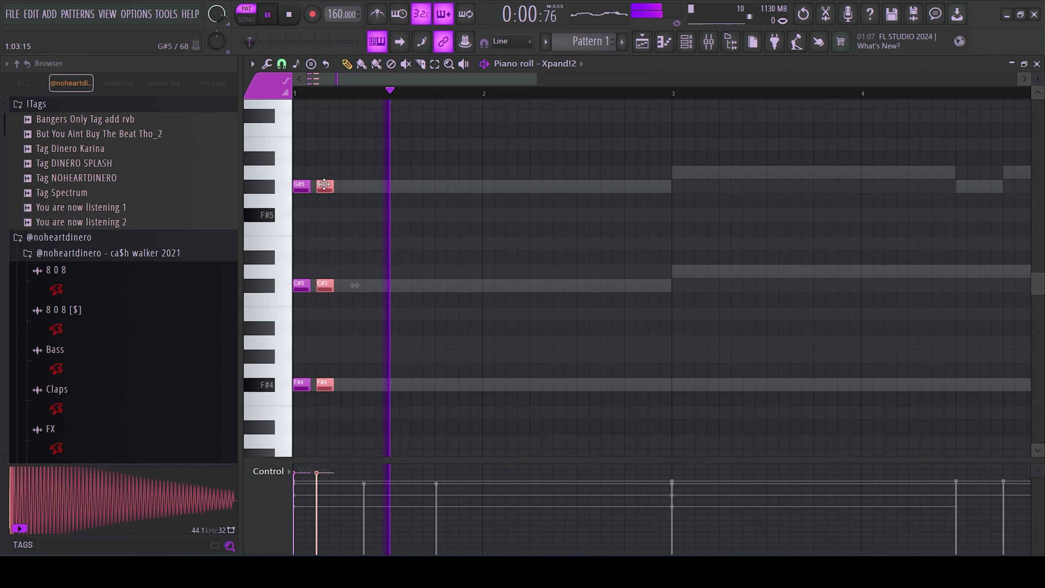
pyautogui.moveTo(324, 185); pyautogui.dragTo(442, 199)
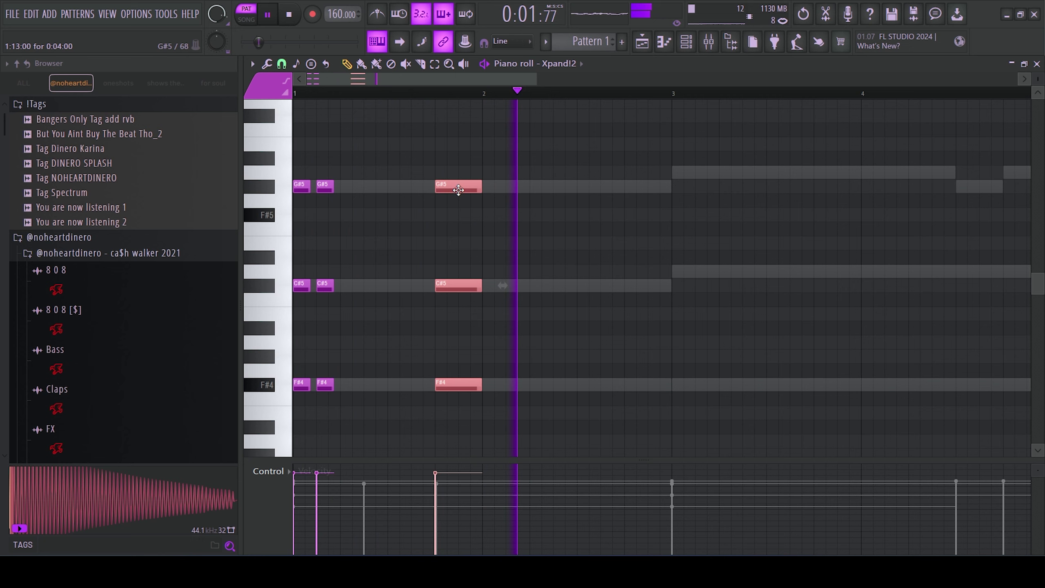
pyautogui.press('space')
pyautogui.hotkey('ctrl', 'z')
pyautogui.click(434, 385)
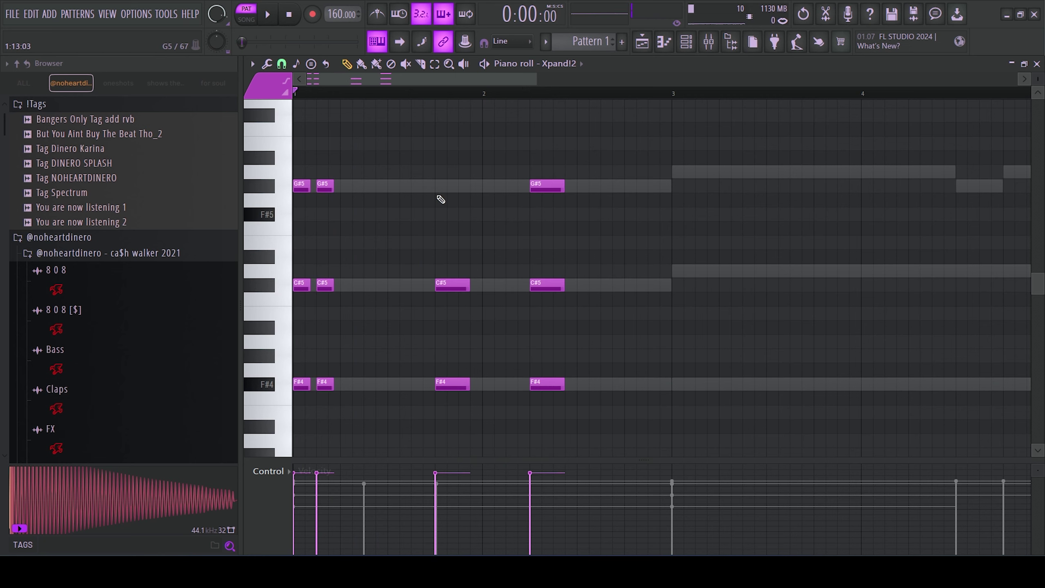
pyautogui.scroll(-3, 542, 156)
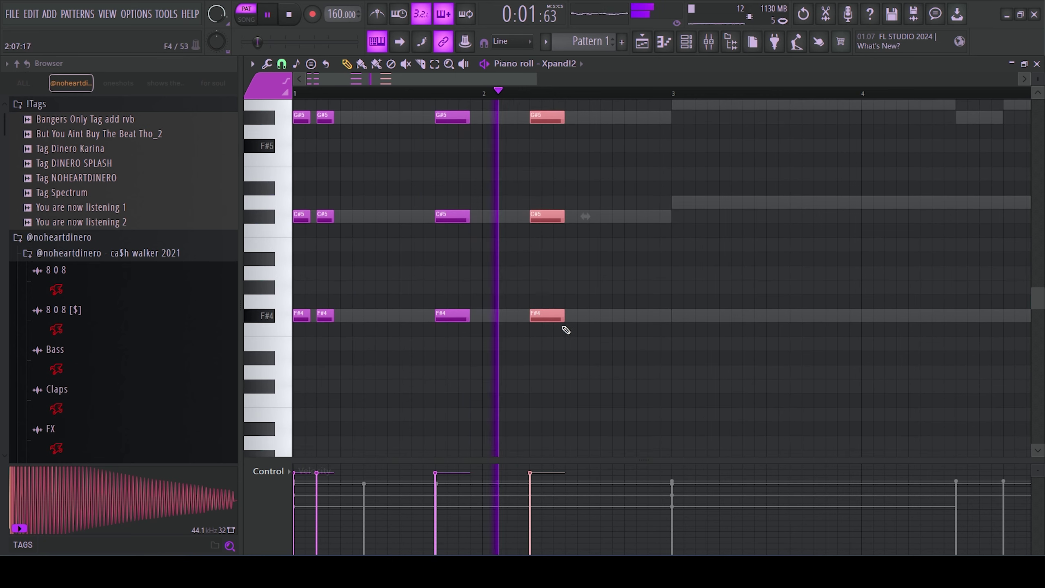
# - Split the bar 2 Xpand!2 chord into two short hits, and add a longer third chord held to the end of the bar
pyautogui.press('space')
pyautogui.moveTo(564, 316)
pyautogui.mouseDown()
pyautogui.moveTo(547, 315)
pyautogui.moveTo(564, 323)
pyautogui.mouseUp()
pyautogui.press('space')
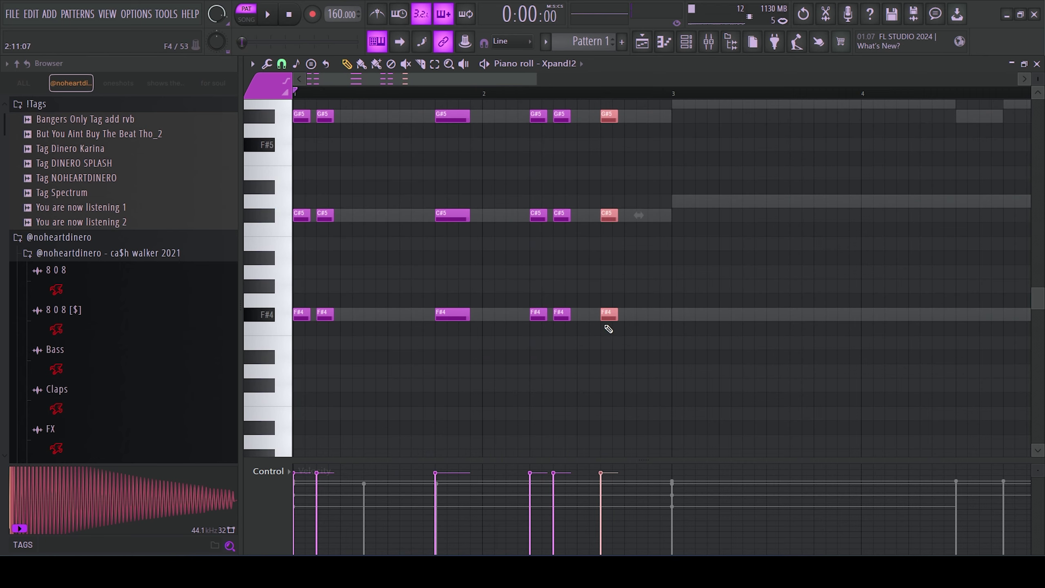
pyautogui.moveTo(617, 320); pyautogui.dragTo(657, 321)
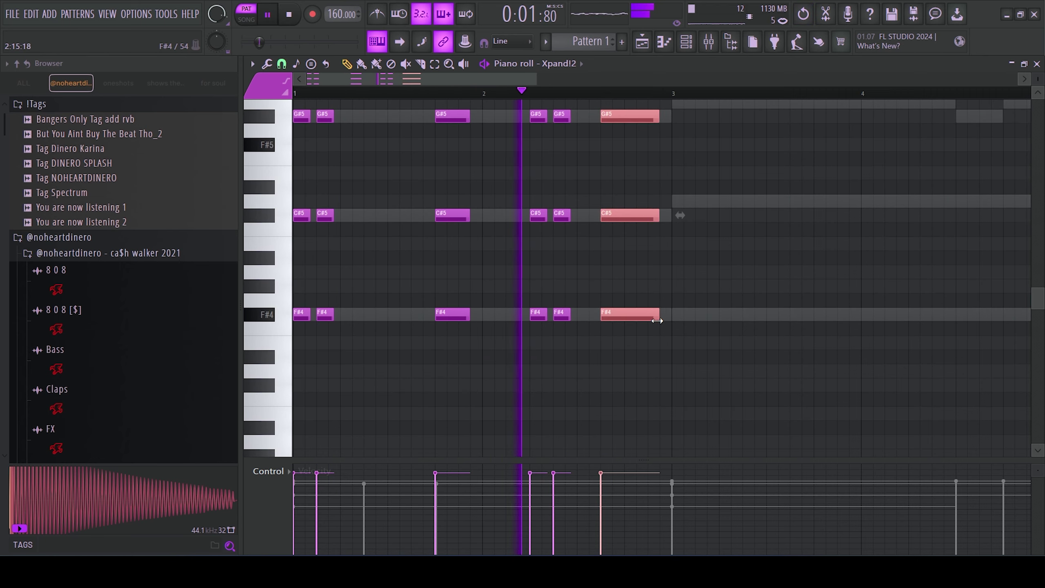
pyautogui.keyDown('ctrl'); pyautogui.scroll(-1, 617, 317); pyautogui.keyUp('ctrl')
pyautogui.scroll(2, 625, 338)
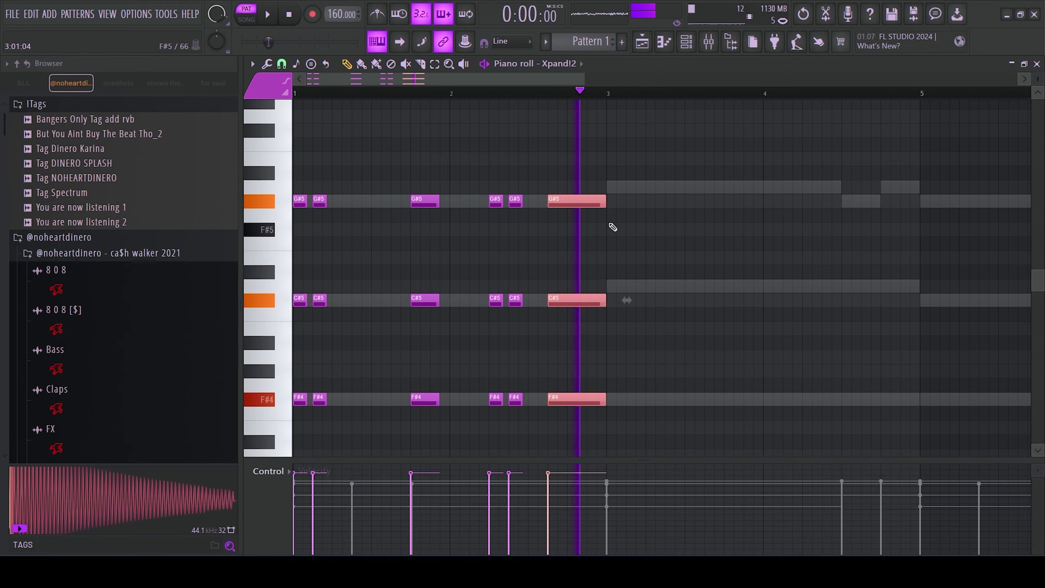
# - Duplicate the two-bar Xpand!2 chord rhythm into bars 3–4 and raise the copy's top notes to A5
pyautogui.hotkey('ctrl', 'a')
pyautogui.hotkey('ctrl', 'b')
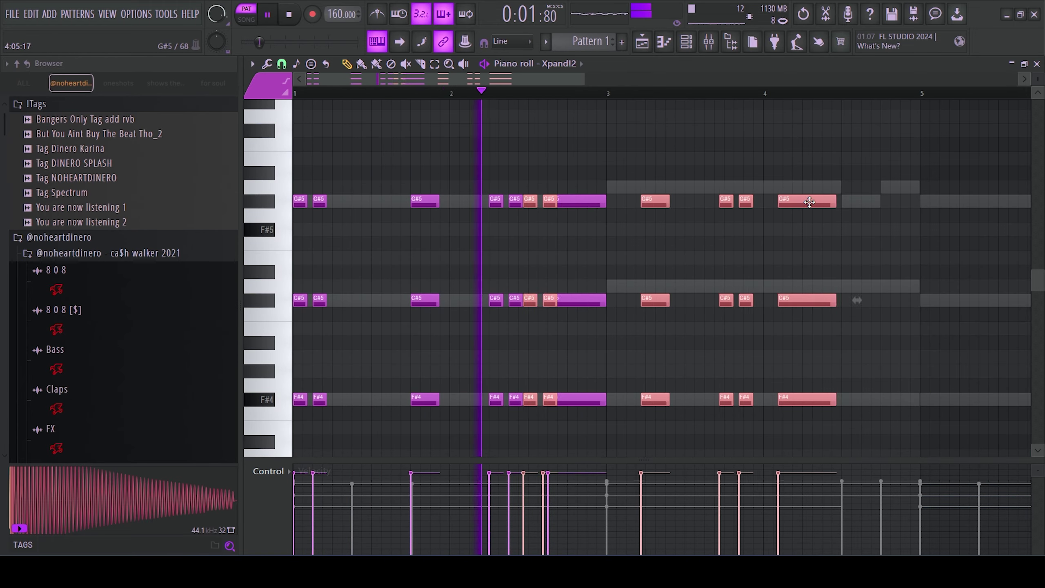
pyautogui.moveTo(891, 208); pyautogui.dragTo(612, 185)
pyautogui.click(663, 278)
pyautogui.keyDown('ctrl'); pyautogui.scroll(-2, 664, 278); pyautogui.keyUp('ctrl')
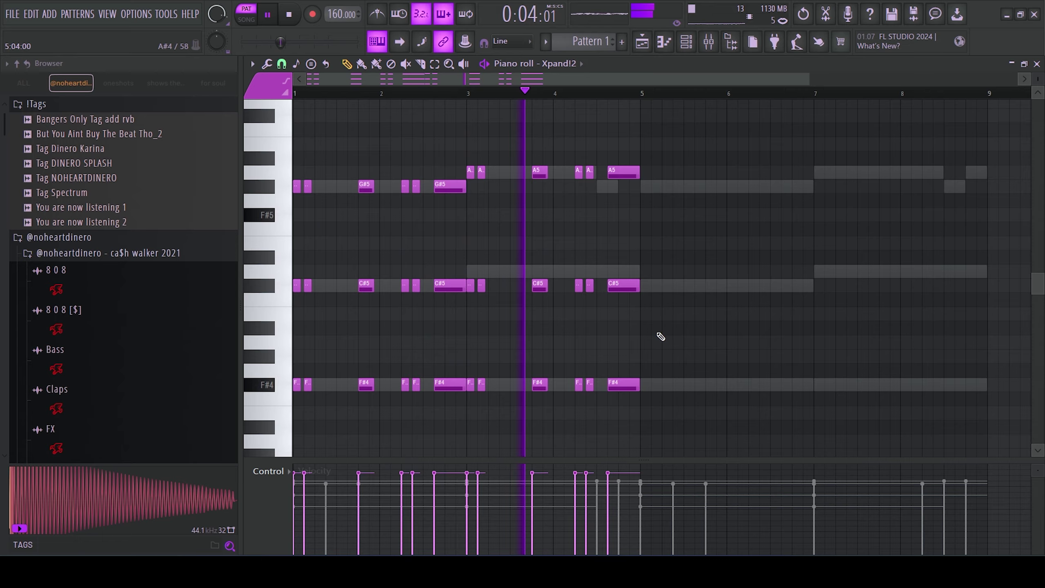
# - Duplicate the four-bar Xpand!2 chord pattern and align the copy to the start of bar 5
pyautogui.hotkey('ctrl', 'z')
pyautogui.scroll(1, 310, 303)
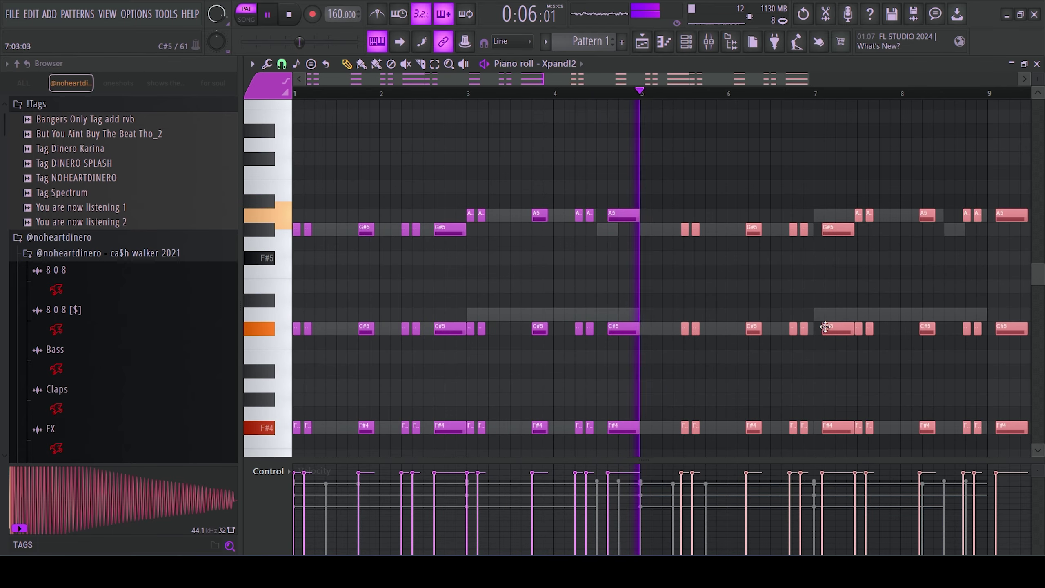
pyautogui.moveTo(825, 327); pyautogui.dragTo(784, 326)
pyautogui.click(693, 287)
pyautogui.scroll(-1, 693, 286)
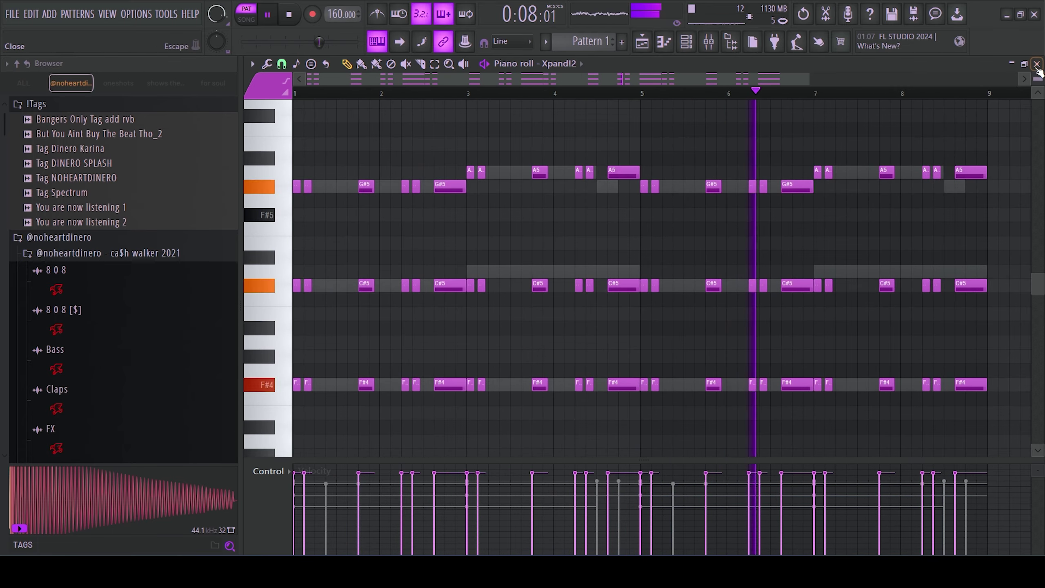
# - Close the piano roll and load Fruity Parametric EQ 2 into slot 6 of Insert 3
pyautogui.click(1037, 64)
pyautogui.click(357, 165)
pyautogui.click(387, 165)
pyautogui.click(920, 205)
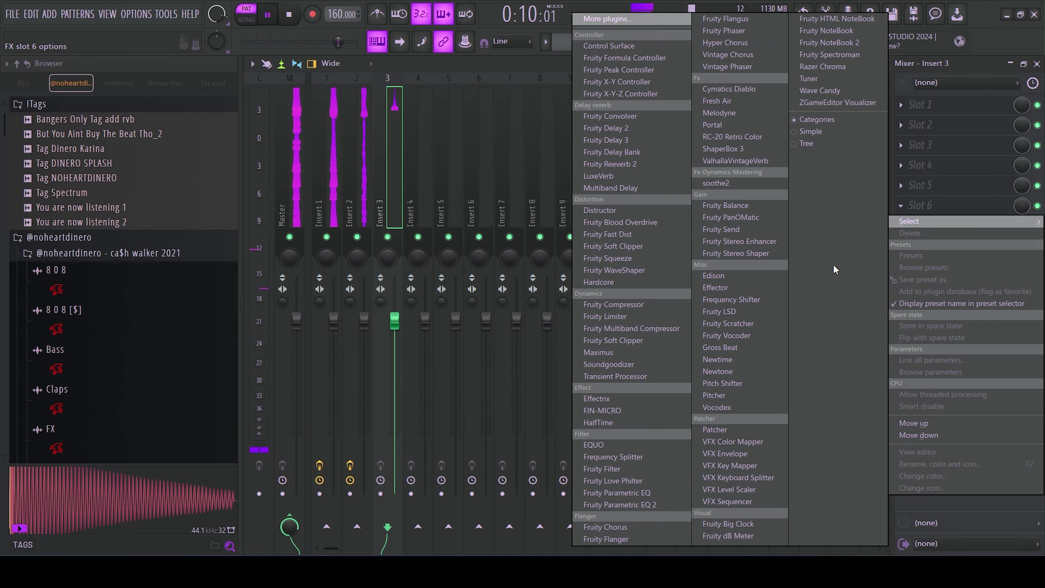
pyautogui.click(619, 504)
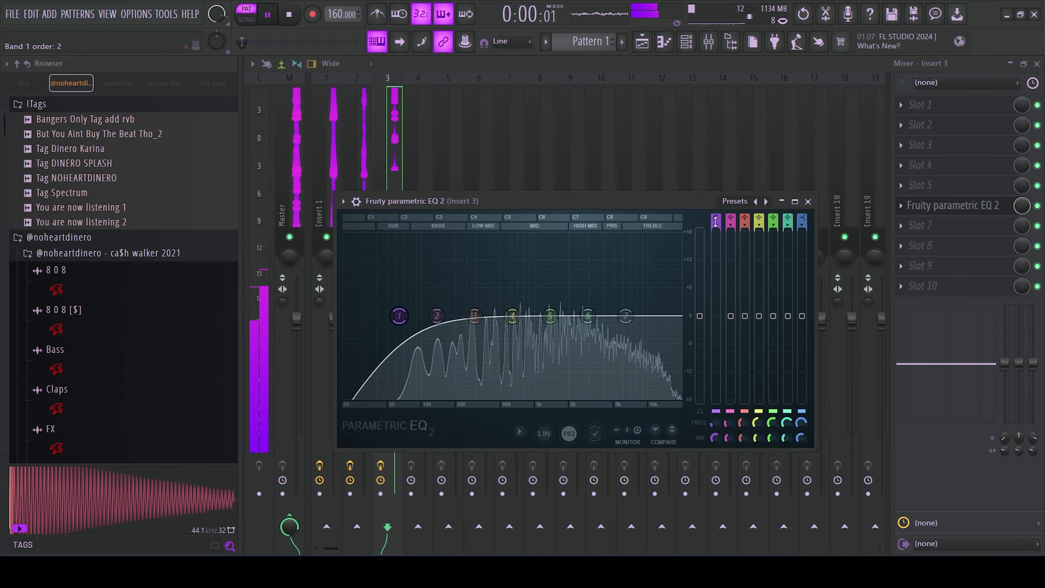
# - Shift the band 1 high-pass cutoff slightly higher in Insert 3's Fruity Parametric EQ 2
pyautogui.moveTo(399, 316); pyautogui.dragTo(415, 315)
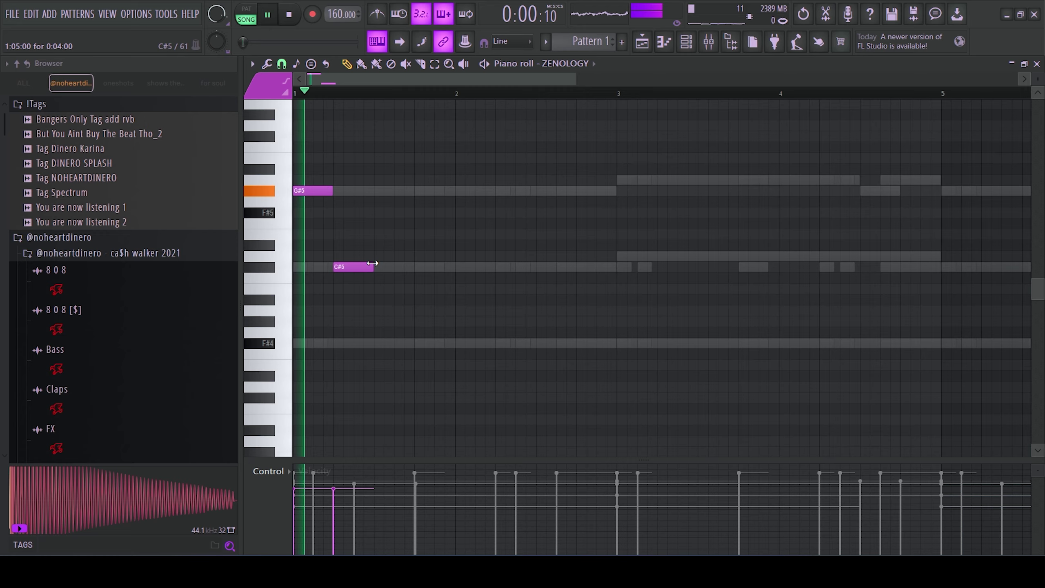
# - Finish the bar 1 ZENOLOGY motif with consecutive D5 and C#5 notes, and duplicate the motif into bar 2
pyautogui.press('space')
pyautogui.click(406, 256)
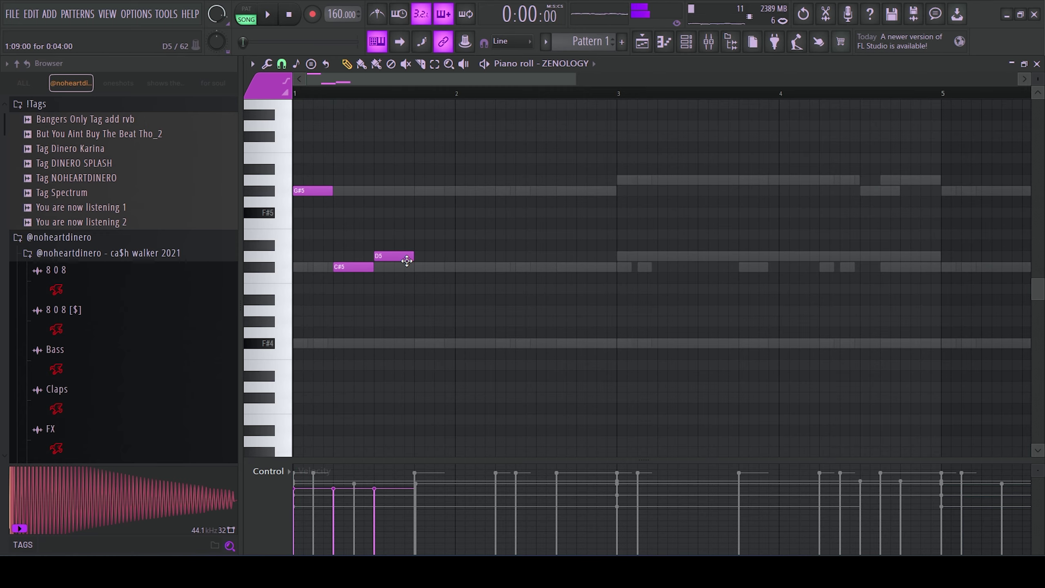
pyautogui.click(424, 266)
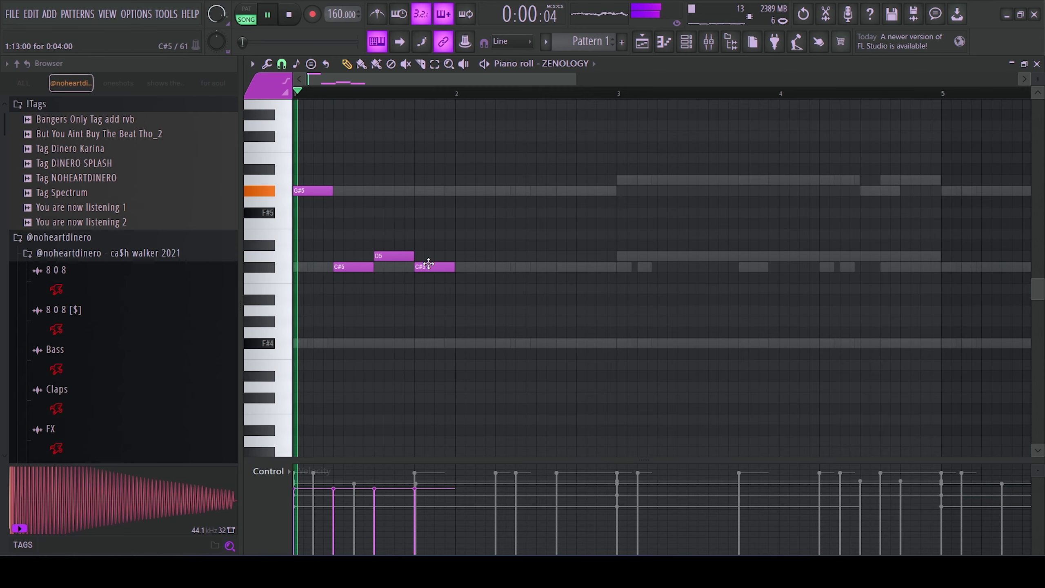
pyautogui.scroll(-1, 493, 309)
pyautogui.hotkey('ctrl', 'a')
pyautogui.hotkey('ctrl', 'b')
# - Duplicate the two-bar ZENOLOGY motif into bars 3–4, raising its top notes to A5 and the first C#5 to D5
pyautogui.moveTo(294, 139); pyautogui.dragTo(557, 390)
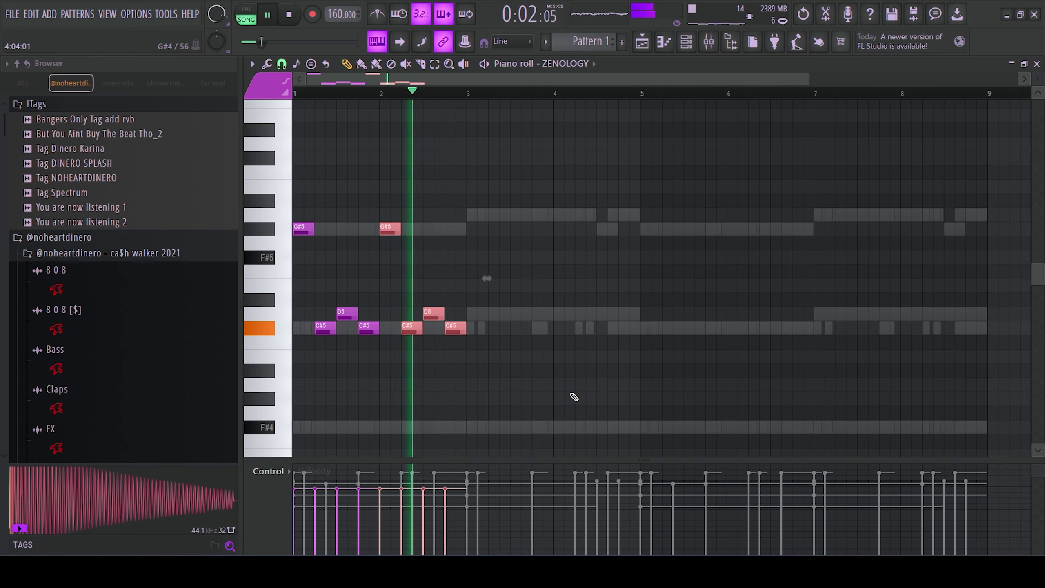
pyautogui.hotkey('ctrl', 'b')
pyautogui.moveTo(634, 235); pyautogui.dragTo(475, 214)
pyautogui.moveTo(496, 329); pyautogui.dragTo(497, 315)
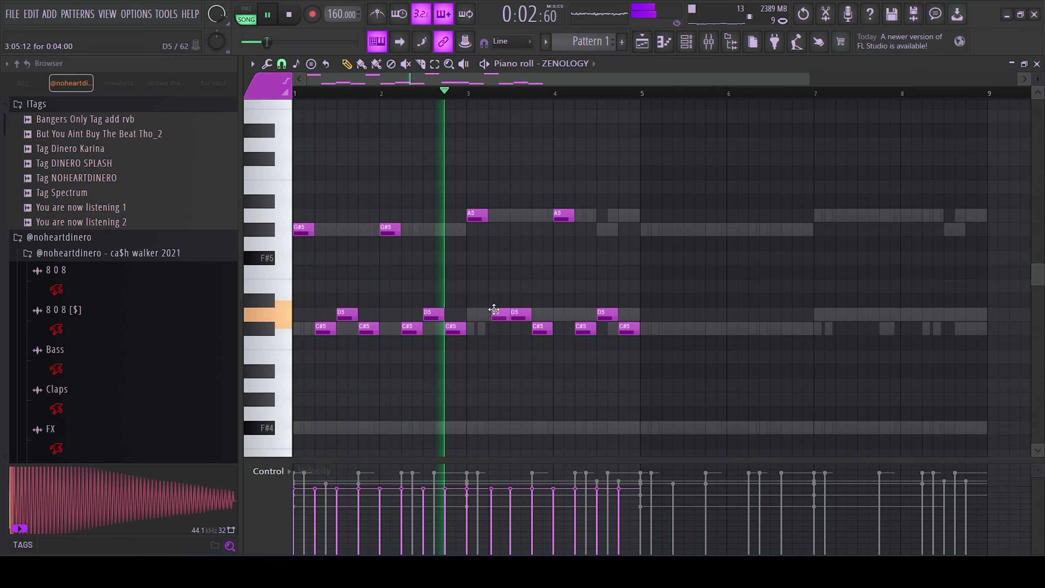
# - Duplicate the four-bar ZENOLOGY melody into bars 5–8, and lower and randomize the velocities of all its notes
pyautogui.hotkey('ctrl', 'a')
pyautogui.hotkey('ctrl', 'b')
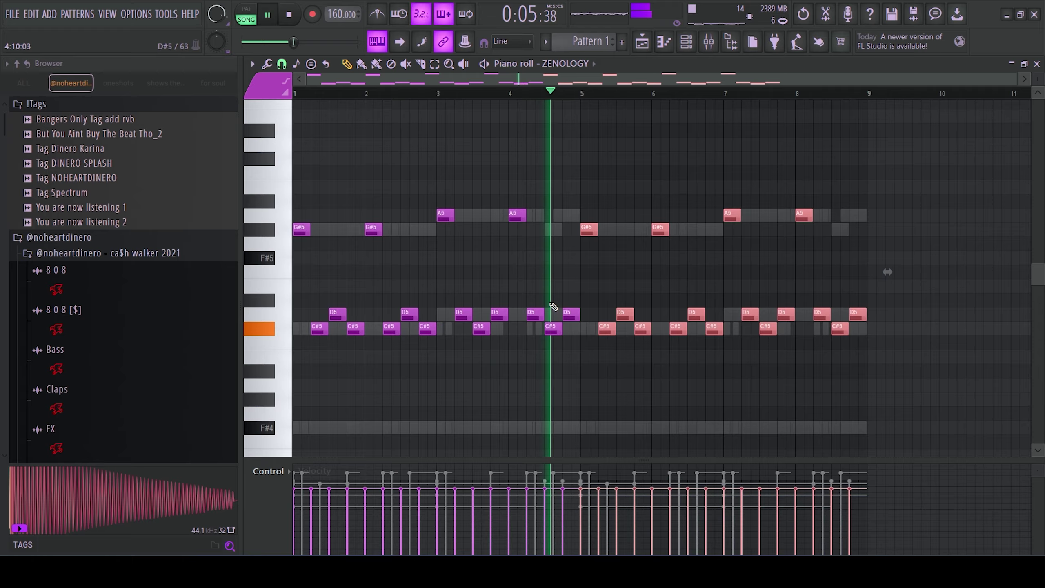
pyautogui.hotkey('ctrl', 'a')
pyautogui.scroll(-2, 805, 275)
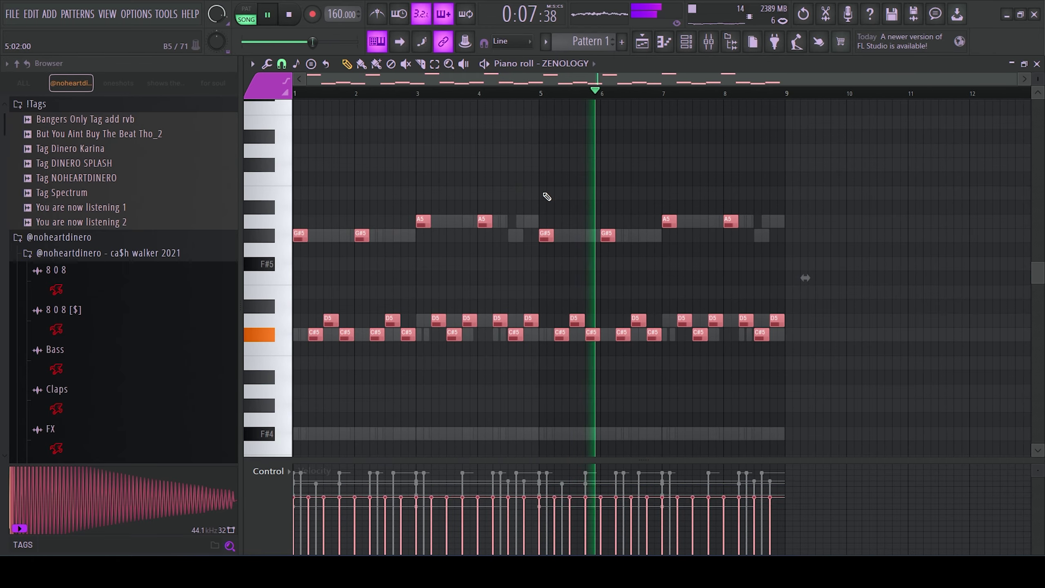
pyautogui.hotkey('alt', 'r')
pyautogui.click(594, 412)
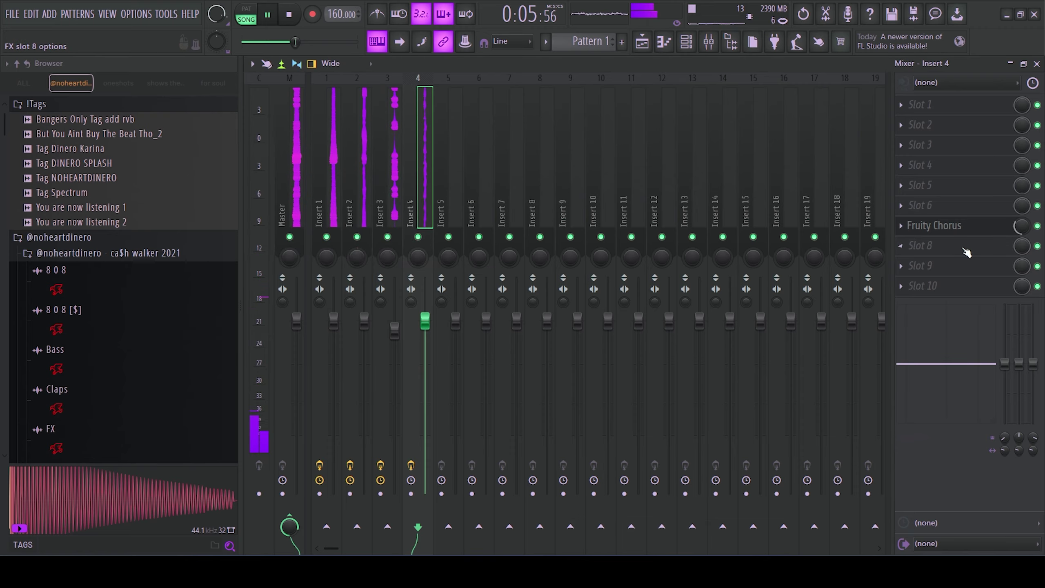
# - Load ValhallaVintageVerb into slot 8 of Insert 4 with a 16.5 % mix and a 1.73 s decay
pyautogui.click(920, 246)
pyautogui.moveTo(908, 261)
pyautogui.click(735, 160)
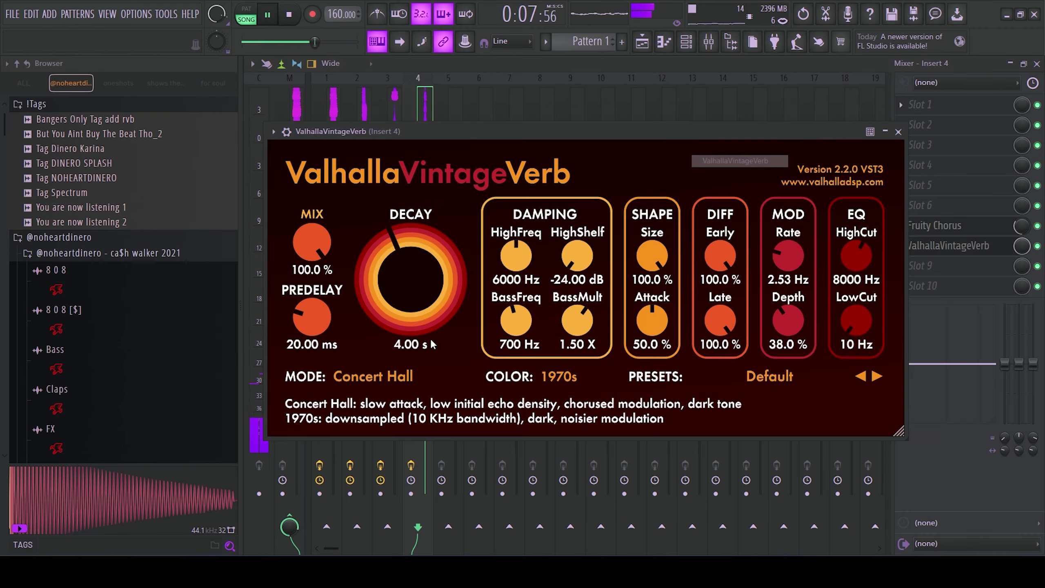
pyautogui.moveTo(311, 243); pyautogui.dragTo(372, 329)
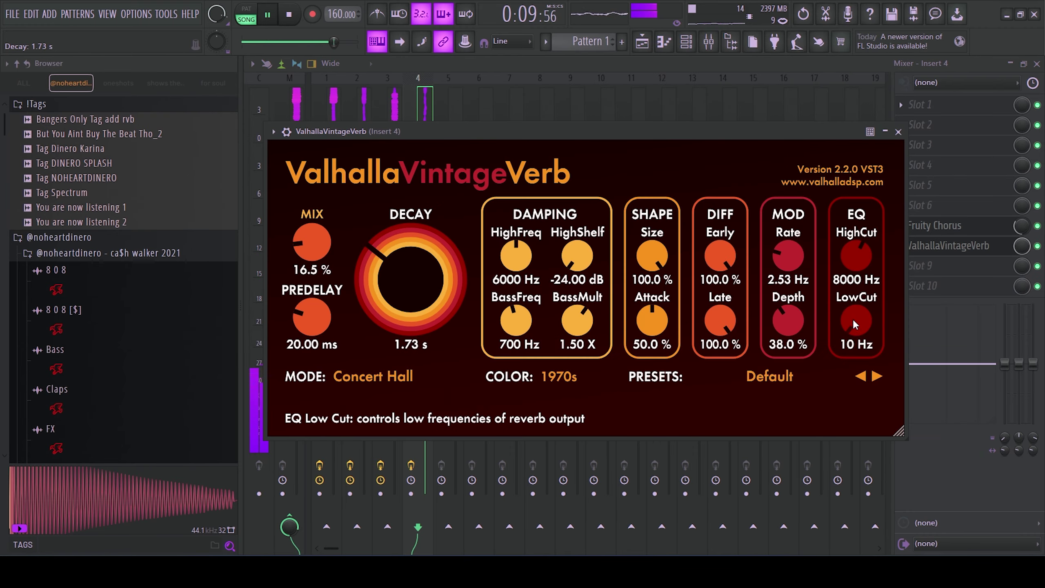
# - Load Fruity Parametric EQ 2 into slot 9 of Insert 4 and set band 1 to a high-pass low cut
pyautogui.click(922, 266)
pyautogui.moveTo(946, 279)
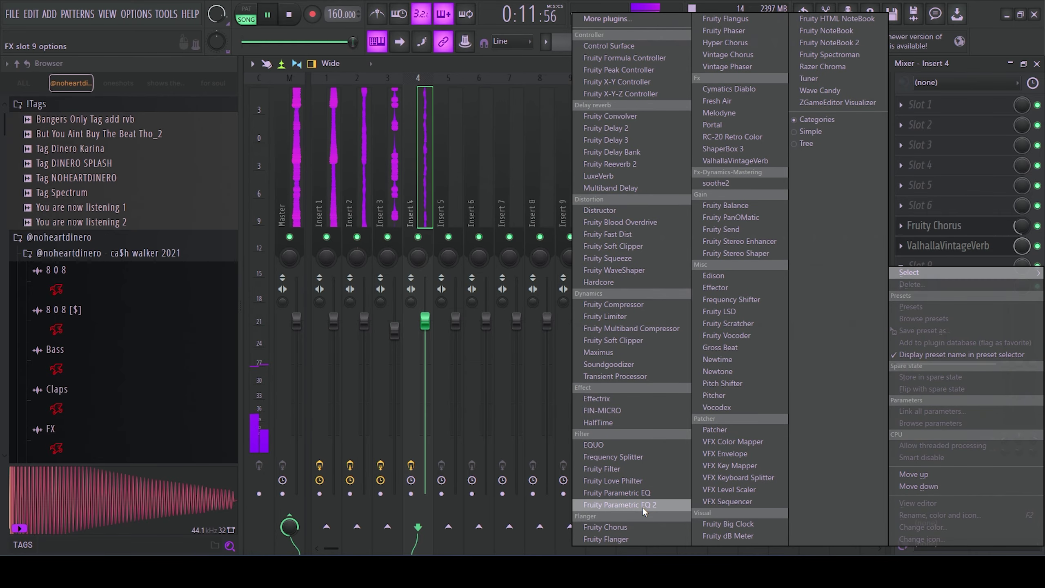
pyautogui.click(641, 505)
pyautogui.scroll(5, 345, 264)
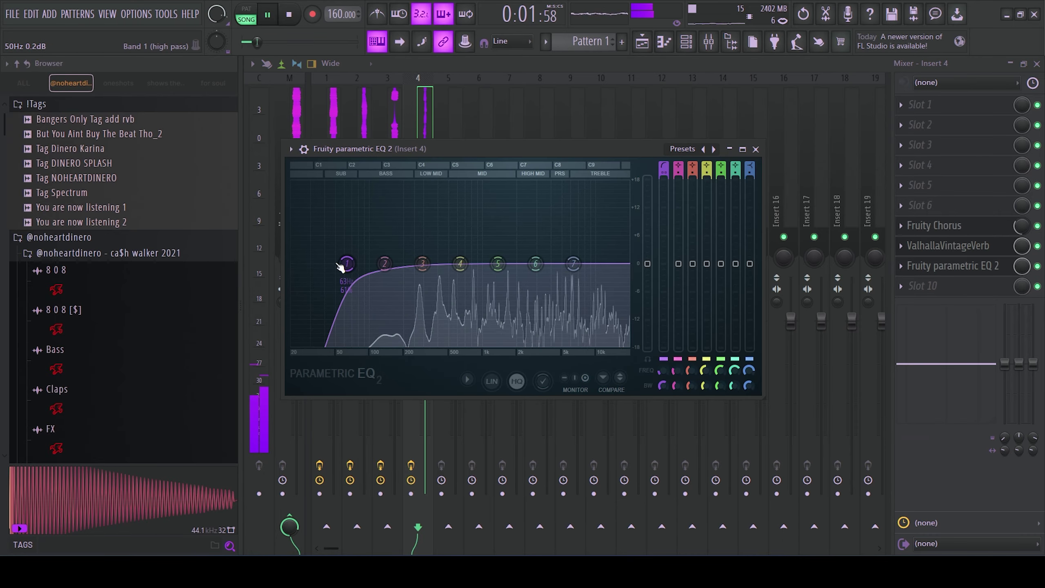
# - Align the copied Bell notes to bar 5 and add D5 notes at bar 3 and around the start of bar 7
pyautogui.press('F7')
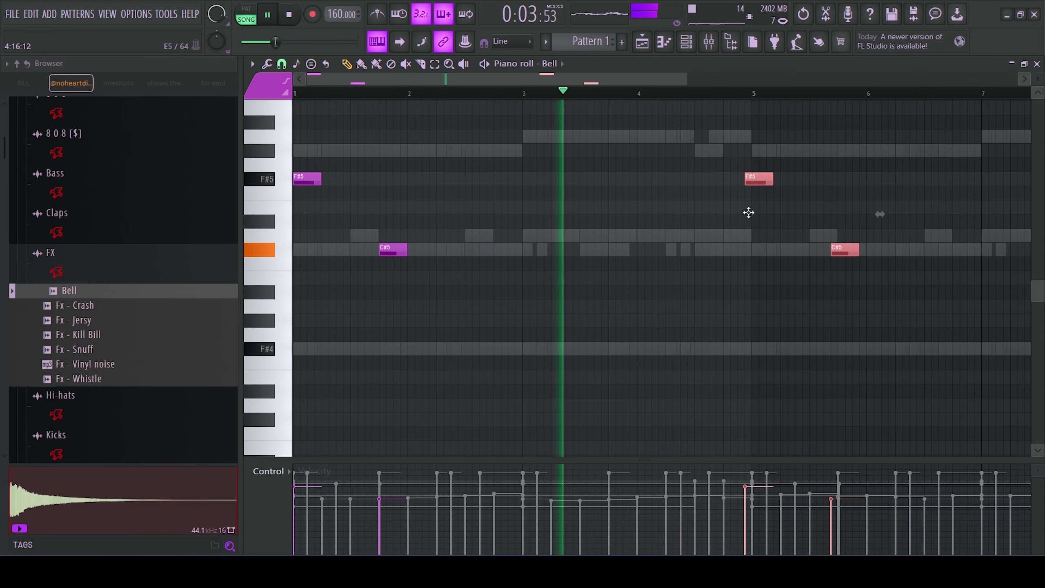
pyautogui.hotkey('shift', 'Right')
pyautogui.click(527, 235)
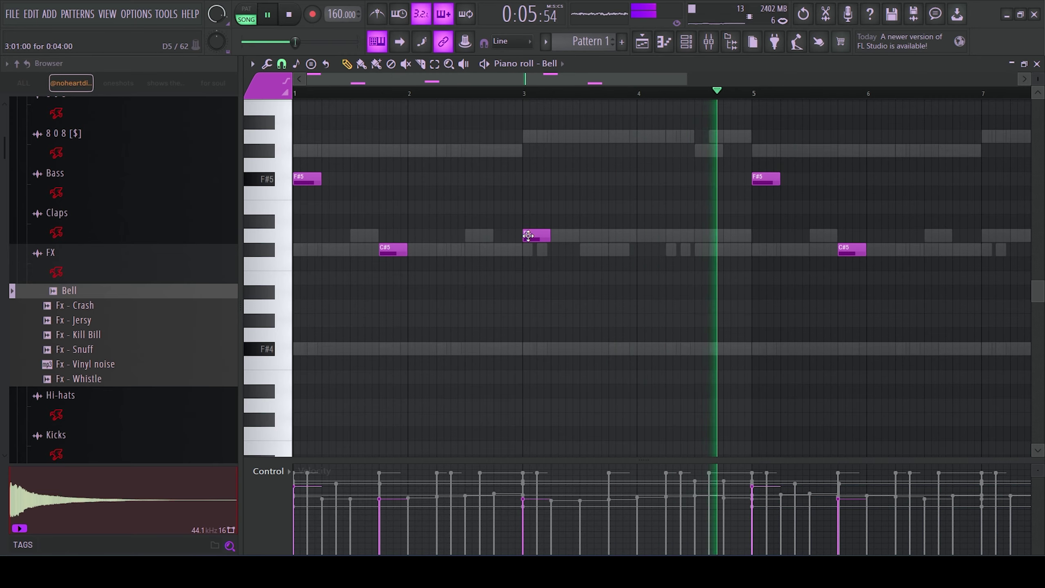
pyautogui.scroll(4, 571, 289)
pyautogui.click(985, 320)
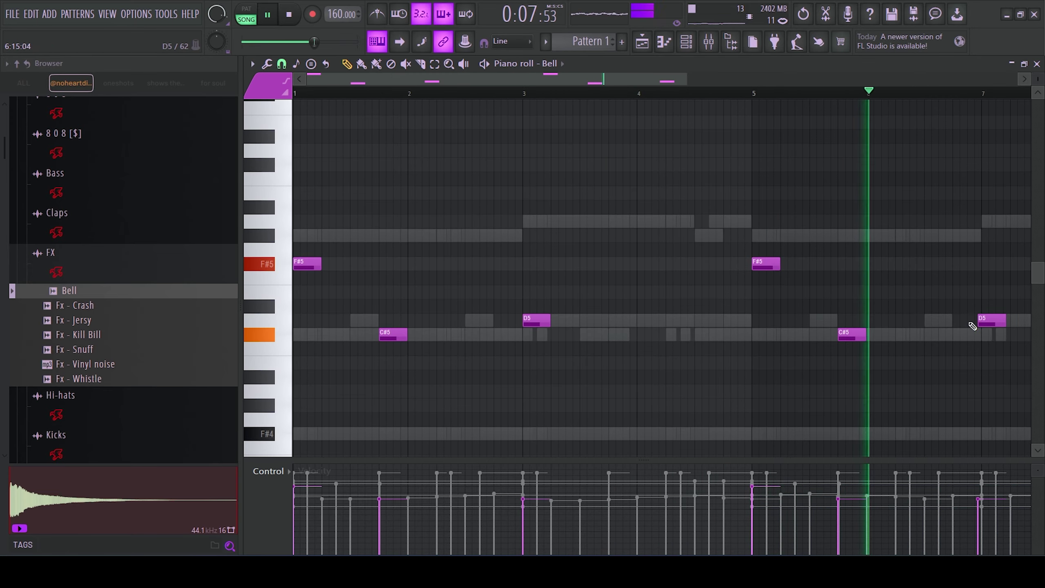
pyautogui.scroll(-2, 972, 326)
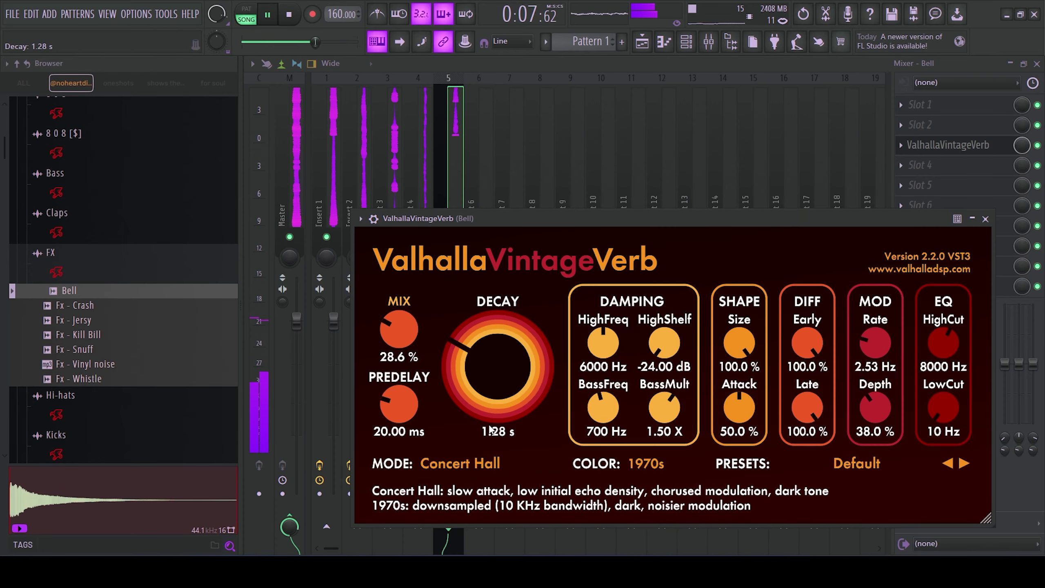
# - Raise the low cut of the Bell's ValhallaVintageVerb and close the reverb
pyautogui.moveTo(943, 407); pyautogui.dragTo(943, 395)
pyautogui.click(985, 218)
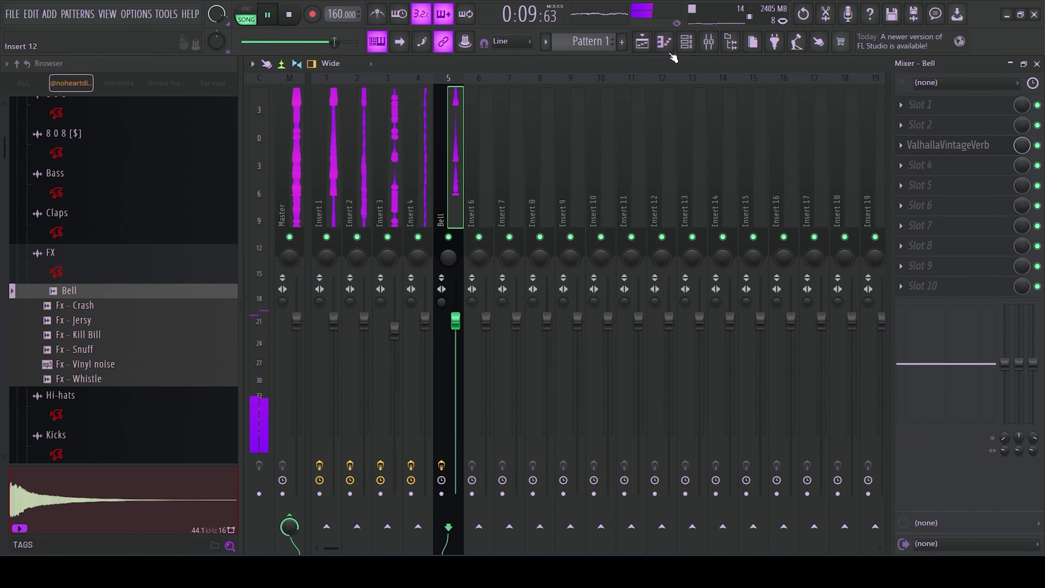
# - Start the Xpand!2 #2 bassline with an F#4 on the first beat of bar 1 followed by a D4
pyautogui.click(663, 41)
pyautogui.click(302, 222)
pyautogui.click(325, 250)
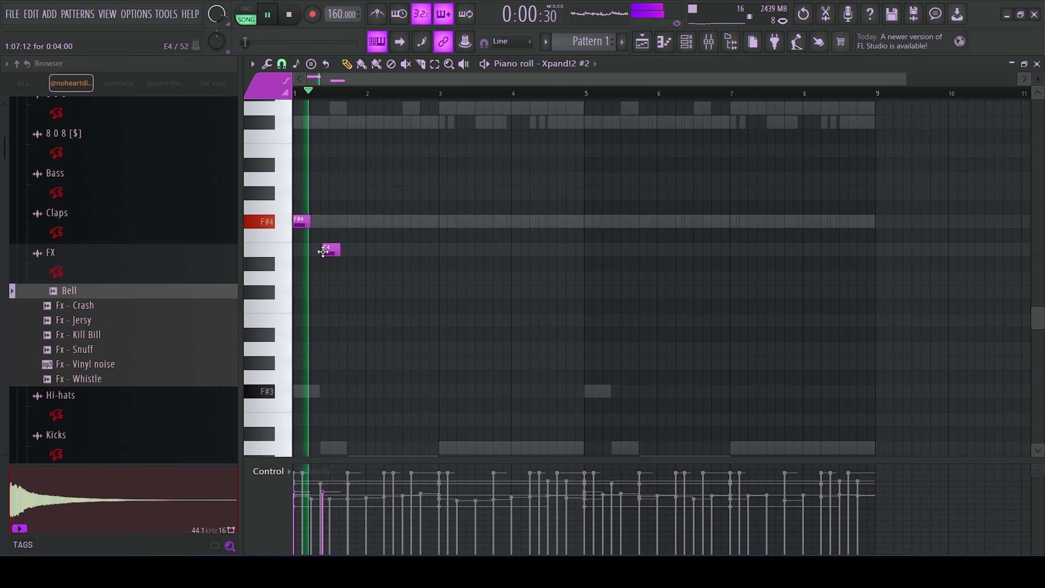
pyautogui.rightClick(325, 250)
pyautogui.click(326, 278)
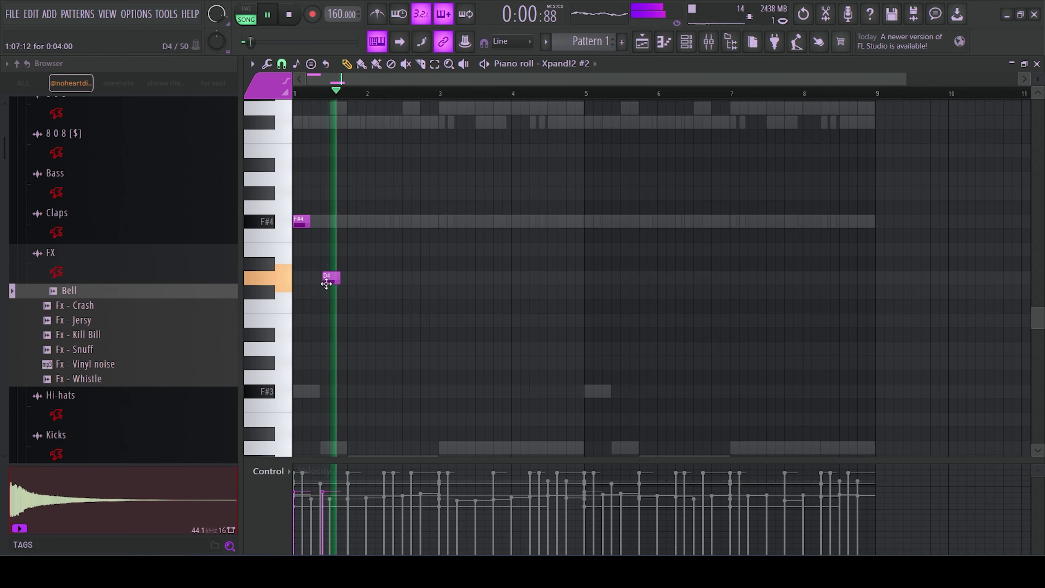
pyautogui.scroll(3, 341, 294)
pyautogui.press('space')
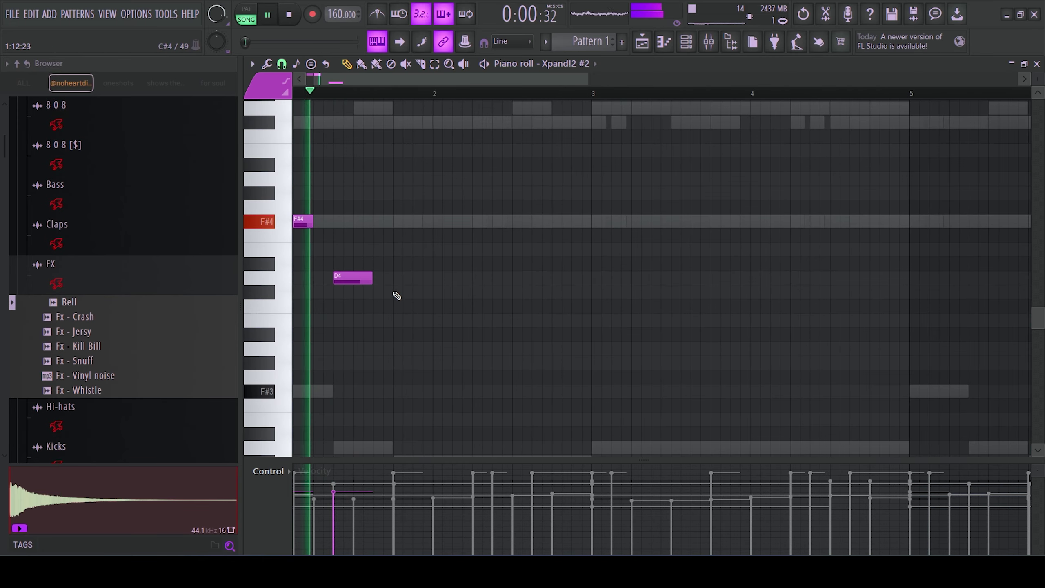
# - Add C#4 bass notes late in bar 1 and early in bar 2, lengthening the second to six steps
pyautogui.click(395, 293)
pyautogui.click(474, 294)
pyautogui.click(538, 293)
pyautogui.press('space')
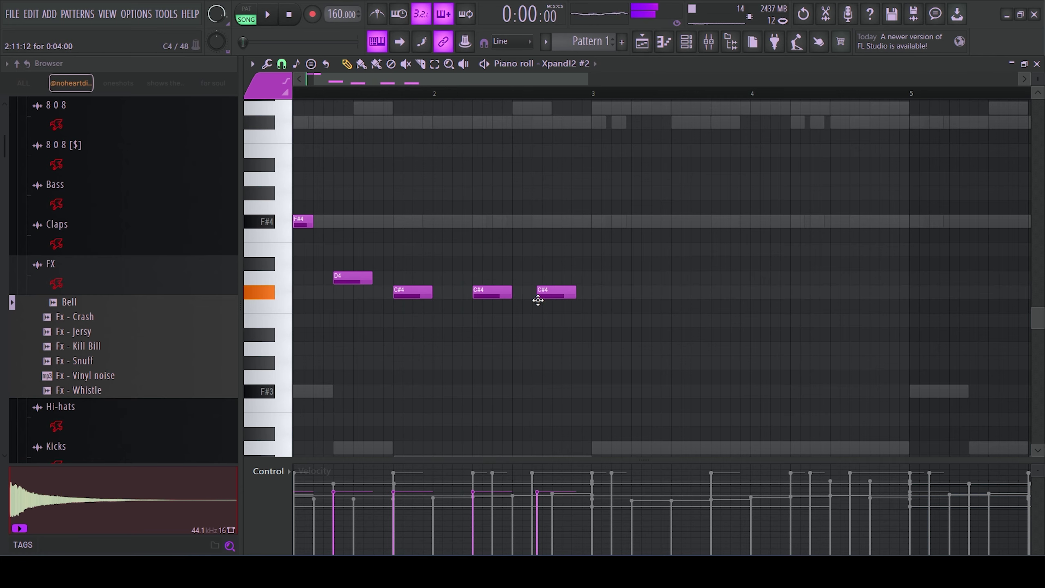
pyautogui.moveTo(510, 290); pyautogui.dragTo(531, 290)
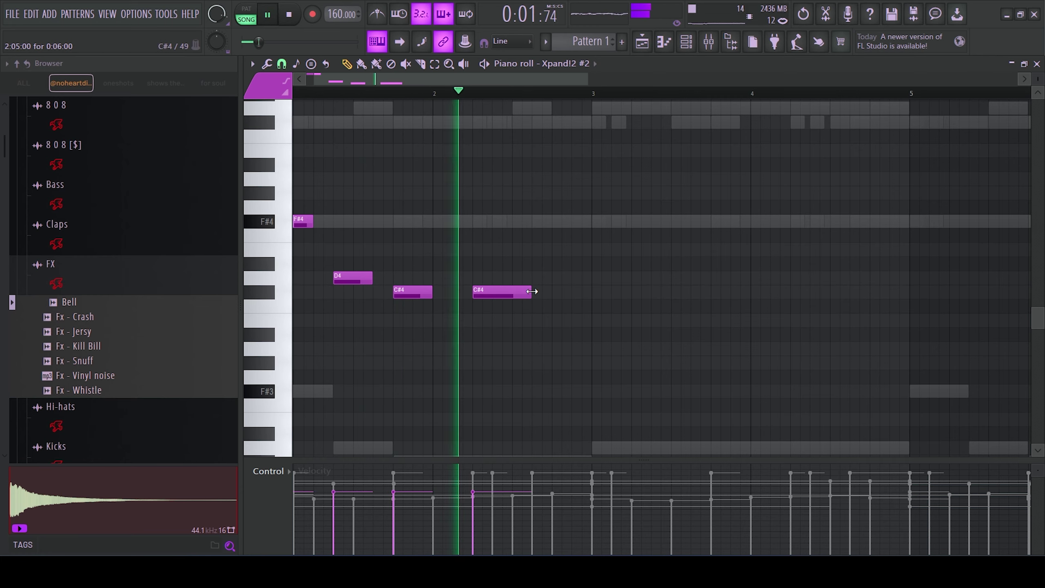
# - Add an F#4 at the end of bar 2 and a D4 at the start of bar 3, and raise the bass note velocities
pyautogui.press('space')
pyautogui.click(594, 278)
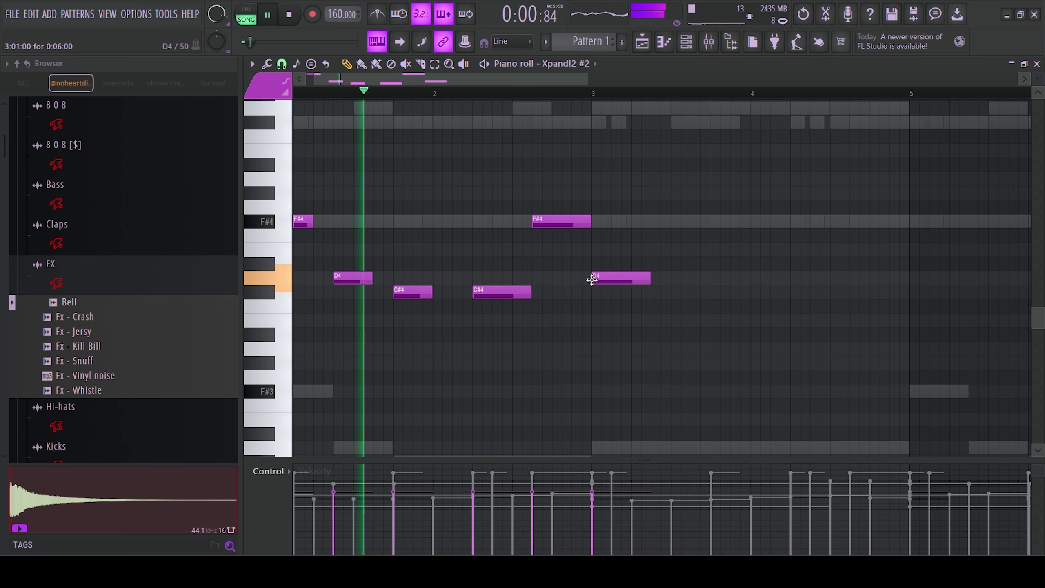
pyautogui.scroll(-3, 550, 325)
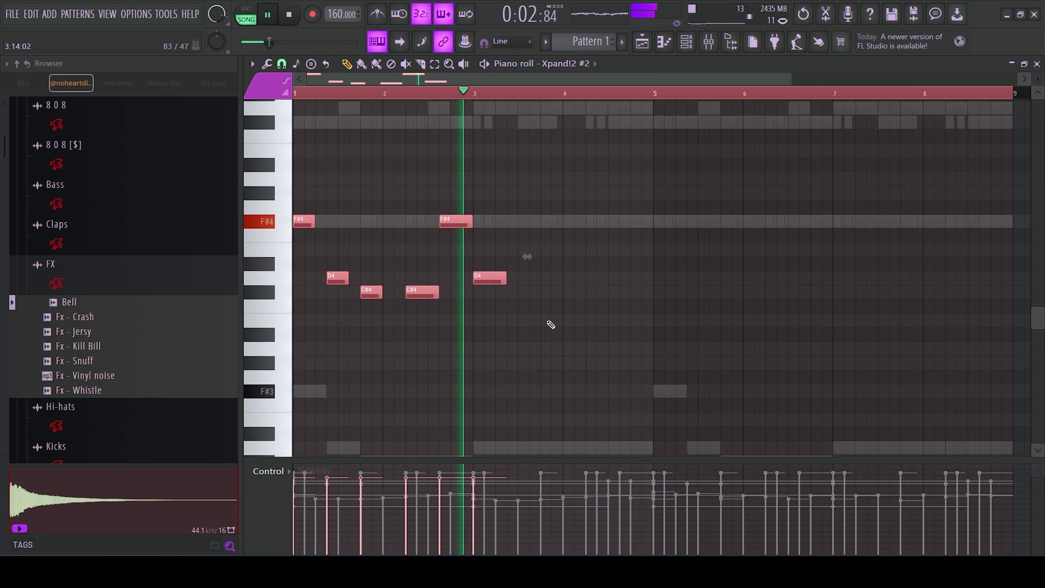
pyautogui.press('space')
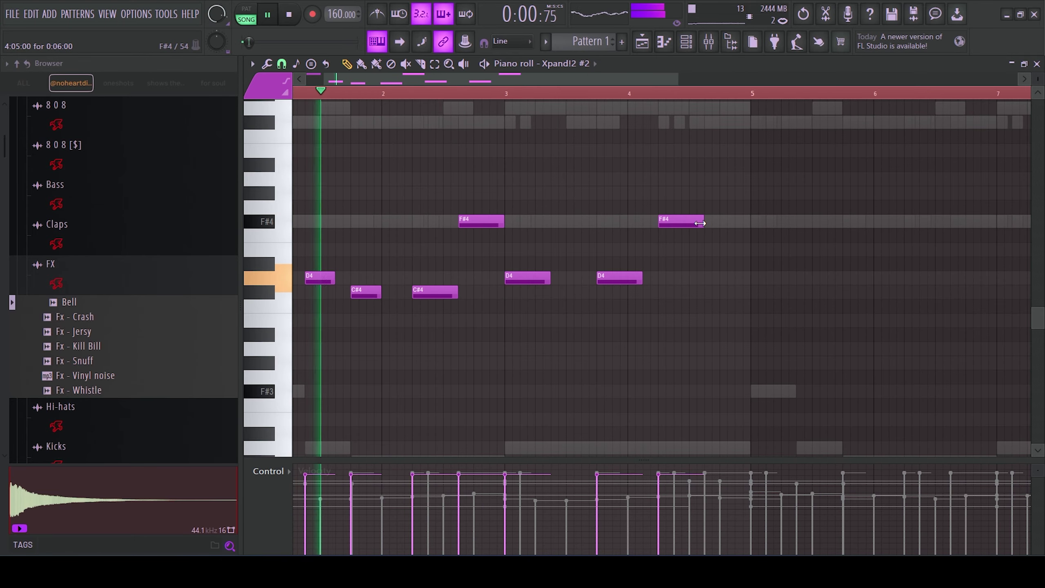
# - Shorten the F#4 bass note in bar 4 and add further notes in the rest of the bar
pyautogui.moveTo(700, 223); pyautogui.dragTo(686, 223)
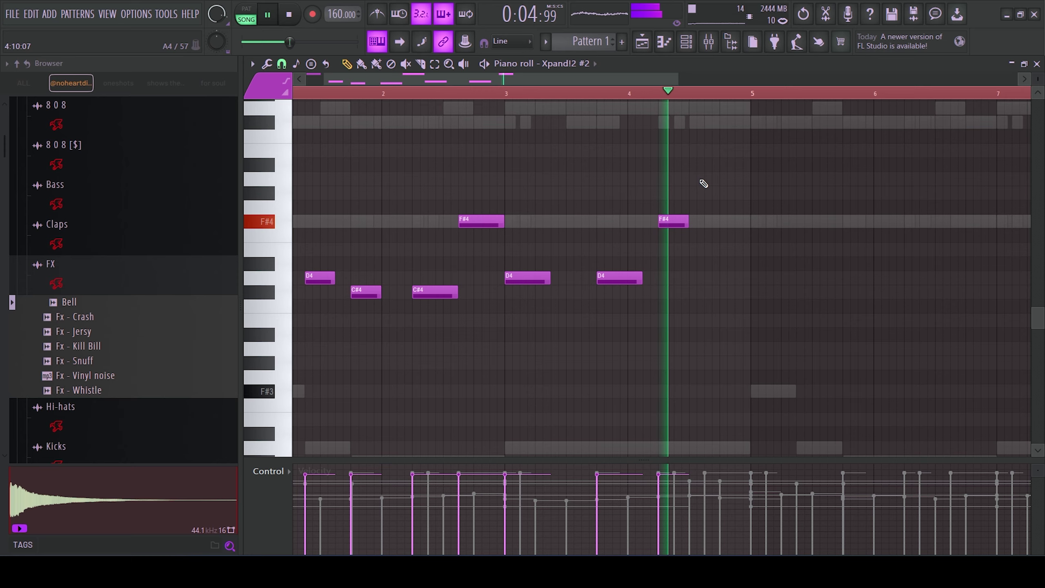
pyautogui.click(722, 180)
pyautogui.moveTo(722, 180); pyautogui.dragTo(701, 226)
pyautogui.click(710, 278)
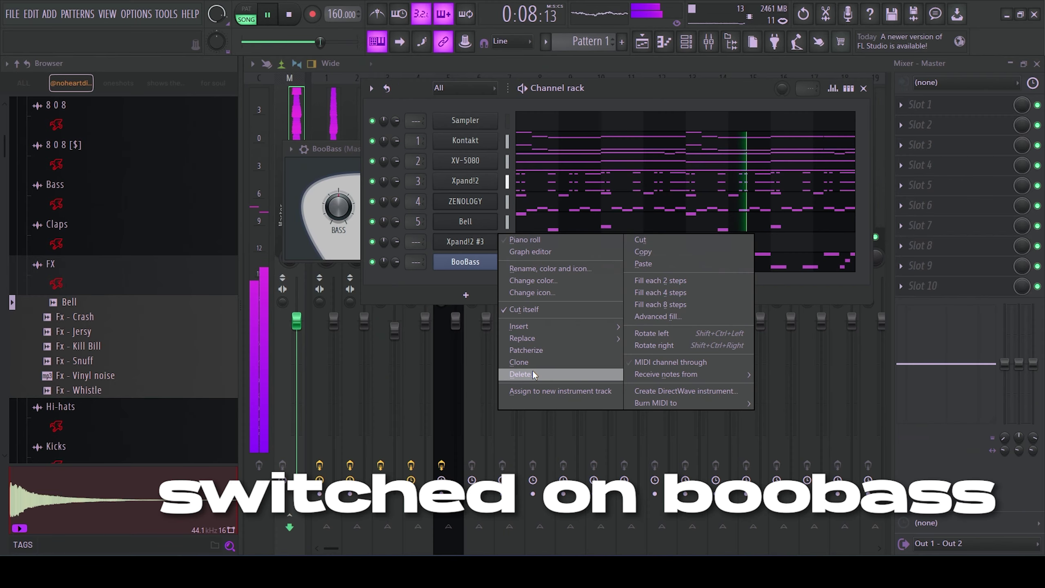
# - Delete the Xpand!2 #3 channel that BooBass replaces
pyautogui.click(532, 371)
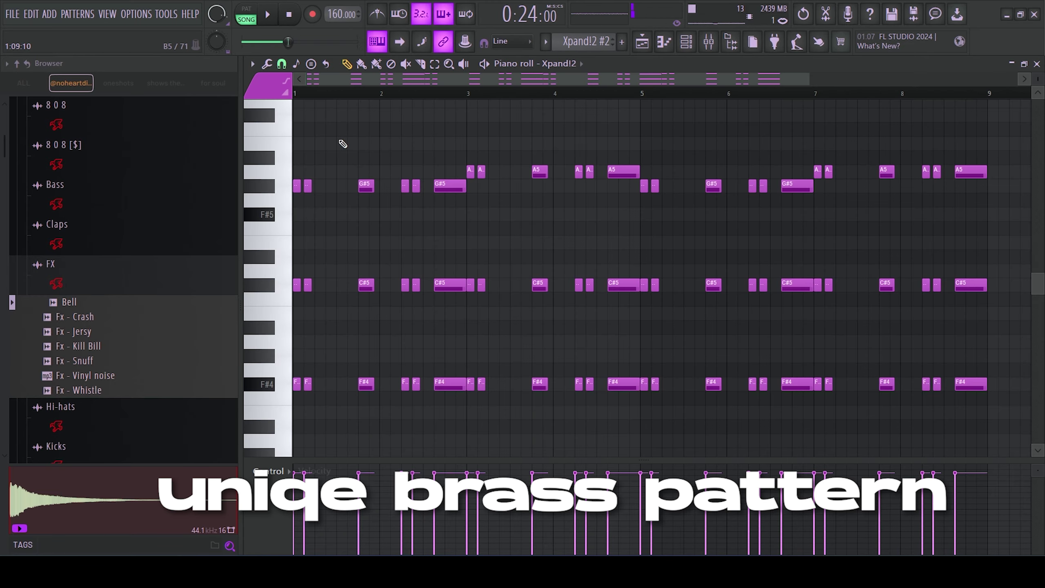
# - Rework the Xpand!2 brass chords in the Xpand!2 #2 pattern into paired short hits at the start and end of bar 1
pyautogui.scroll(4, 310, 210)
pyautogui.moveTo(394, 165); pyautogui.dragTo(445, 394)
pyautogui.press('space')
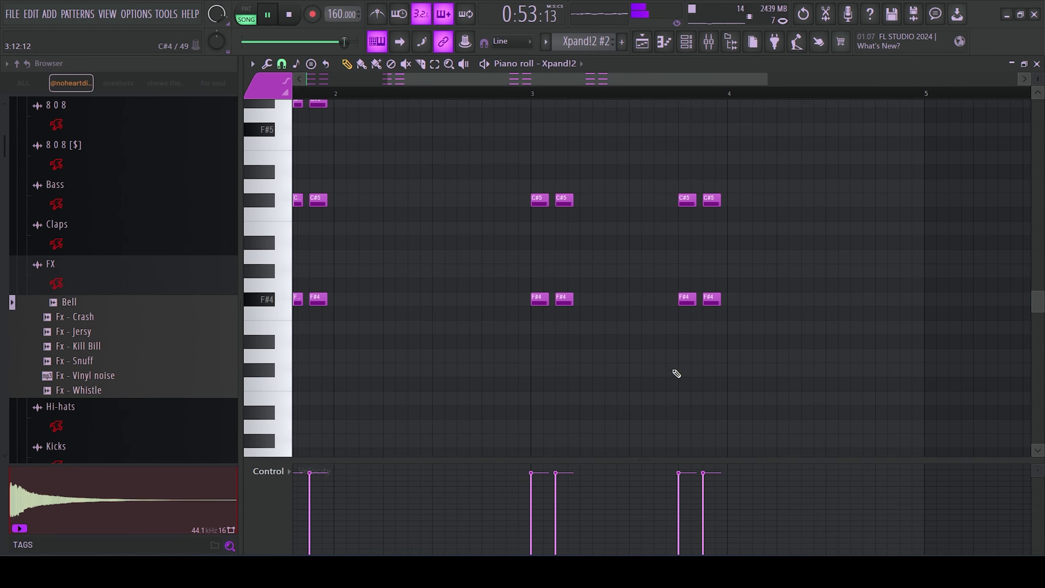
# - Copy the pair of brass hits from the end of bar 3 into late bar 4, and duplicate its last chord as a third hit
pyautogui.moveTo(736, 395); pyautogui.dragTo(646, 116)
pyautogui.press('space')
pyautogui.moveTo(682, 179); pyautogui.dragTo(855, 180)
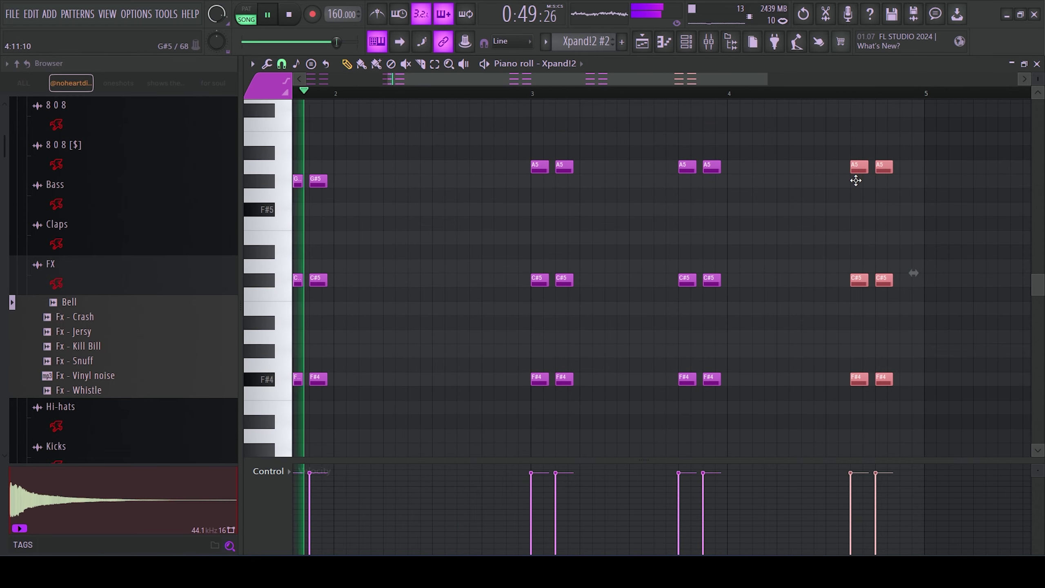
pyautogui.moveTo(886, 145); pyautogui.dragTo(888, 375)
pyautogui.hotkey('ctrl', 'b')
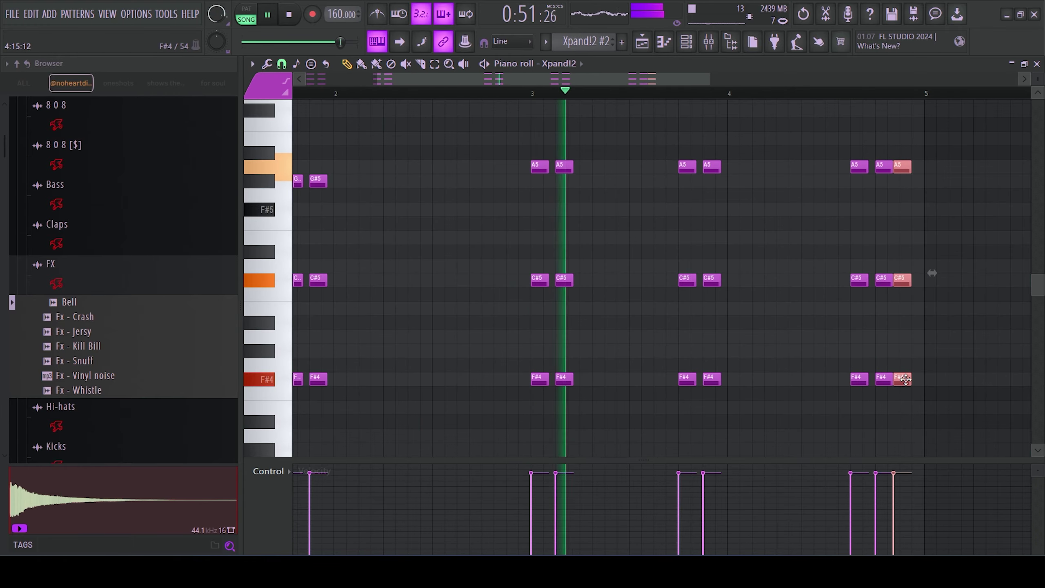
# - Duplicate the whole four-bar brass pattern and align the copy to the start of bar 5
pyautogui.scroll(-3, 709, 322)
pyautogui.hotkey('ctrl', 'd')
pyautogui.hotkey('ctrl', 'a')
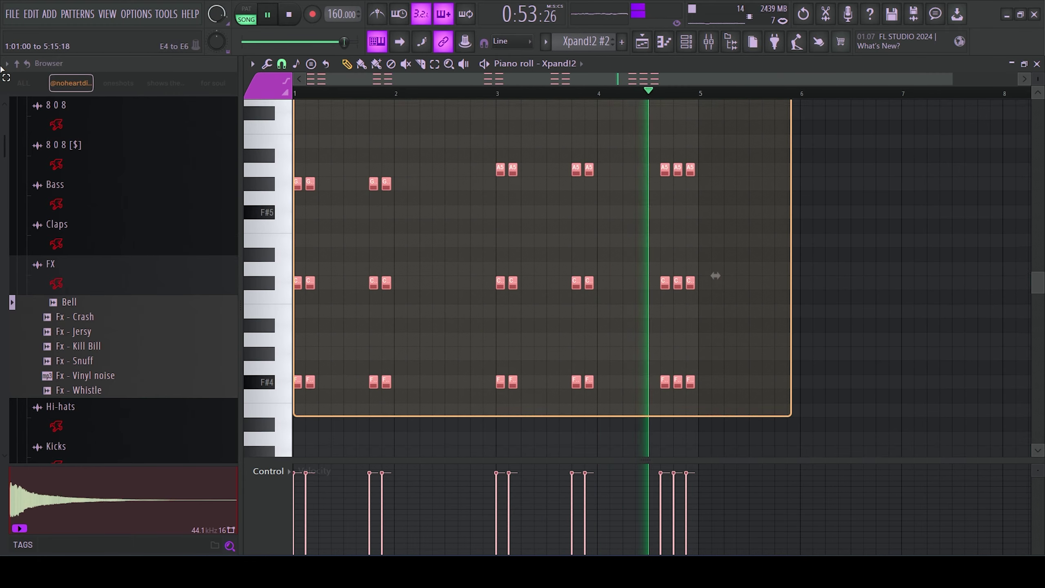
pyautogui.scroll(1, 450, 267)
pyautogui.hotkey('ctrl', 'b')
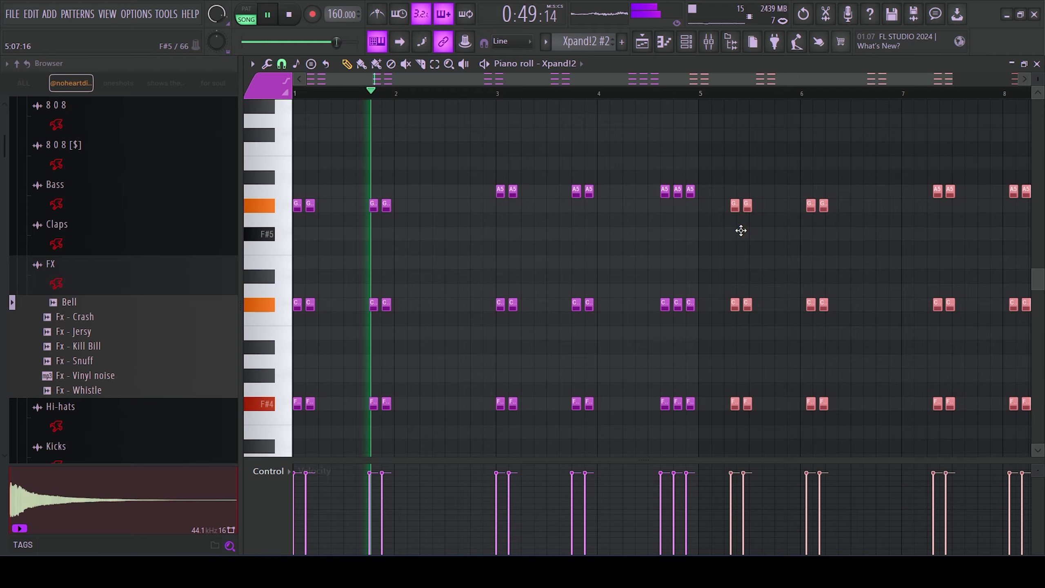
pyautogui.moveTo(739, 229); pyautogui.dragTo(714, 233)
pyautogui.scroll(-2, 733, 260)
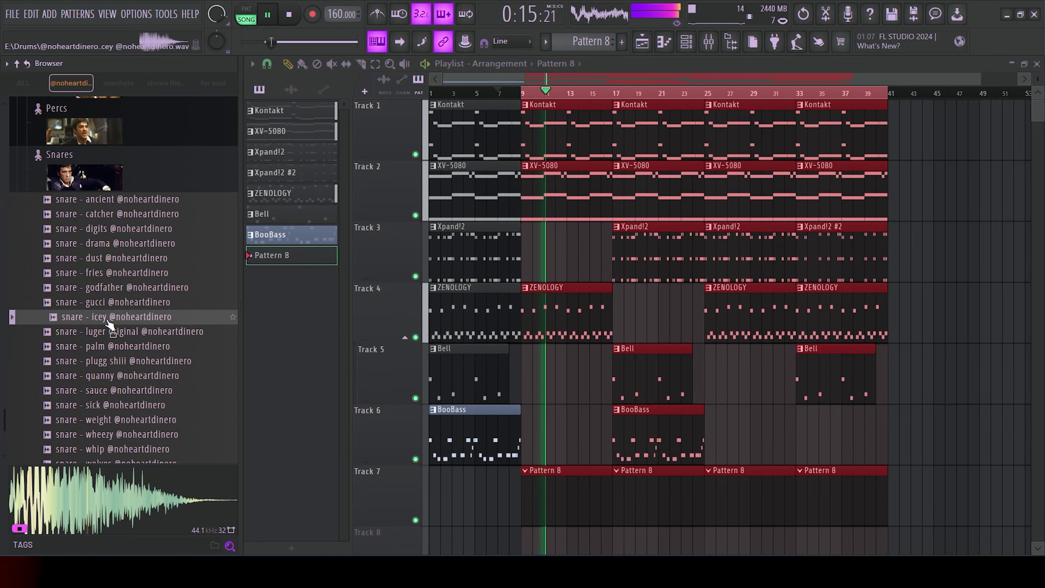
# - Add the snare - icey sample to Pattern 8 and repeat its C5 hit on the third beat of every bar for eight bars
pyautogui.moveTo(111, 319); pyautogui.dragTo(537, 257)
pyautogui.press('F7')
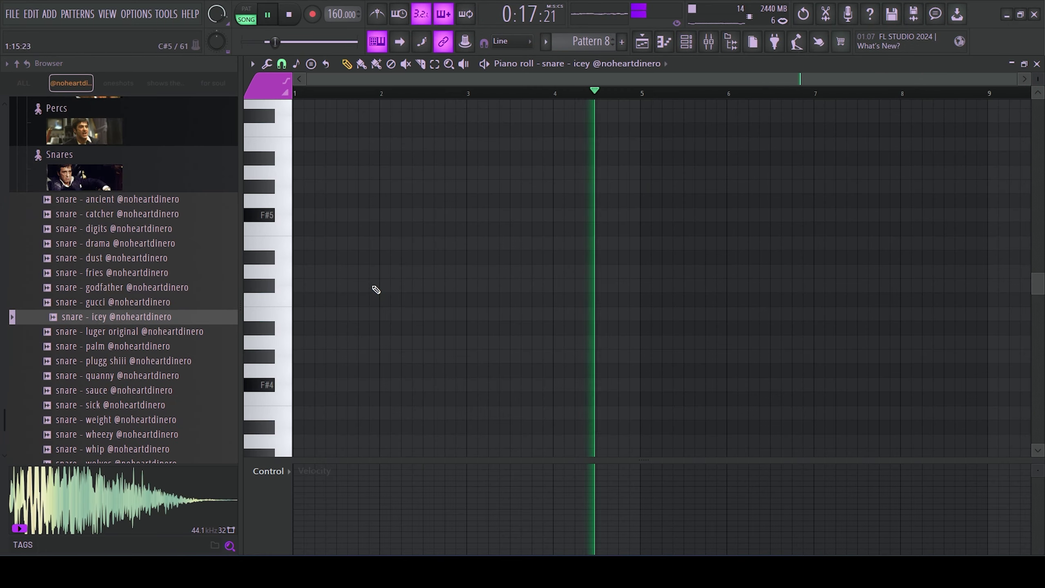
pyautogui.scroll(-5, 435, 285)
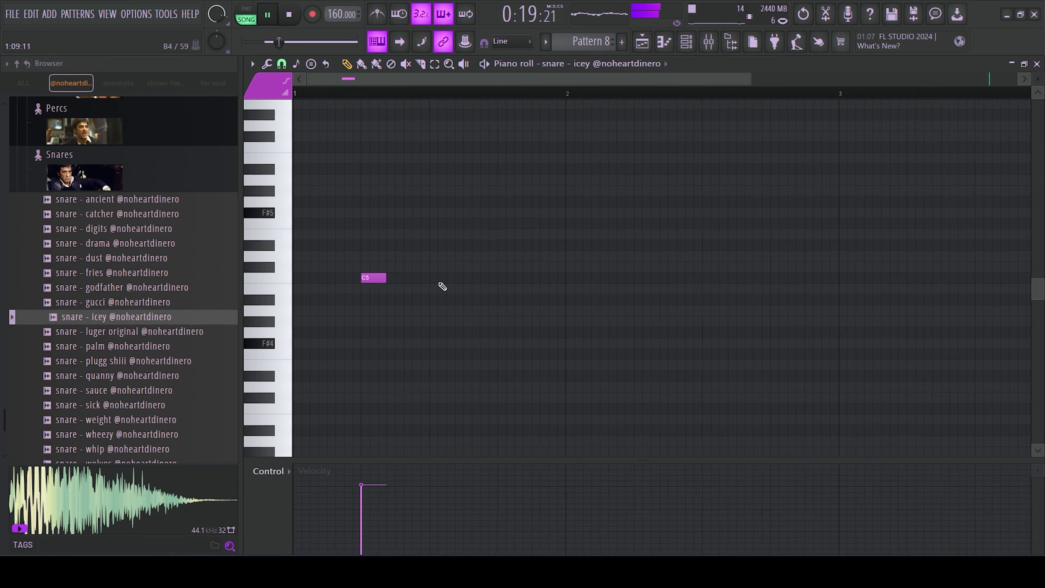
pyautogui.hotkey('ctrl', 'b')
pyautogui.hotkey('ctrl', 'b')
pyautogui.hotkey('ctrl', 'b')
pyautogui.hotkey('ctrl', 'b')
pyautogui.hotkey('ctrl', 'b')
pyautogui.hotkey('ctrl', 'b')
pyautogui.hotkey('ctrl', 'b')
pyautogui.hotkey('ctrl', 'b')
# - Fill all eight bars of Pattern 8 with evenly spaced C5 hits of the hh - babylon hi-hat, eight per bar
pyautogui.hotkey('ctrl', 'b')
pyautogui.hotkey('ctrl', 'b')
pyautogui.hotkey('ctrl', 'b')
pyautogui.hotkey('ctrl', 'b')
pyautogui.hotkey('ctrl', 'b')
pyautogui.hotkey('ctrl', 'b')
pyautogui.hotkey('ctrl', 'b')
pyautogui.hotkey('ctrl', 'b')
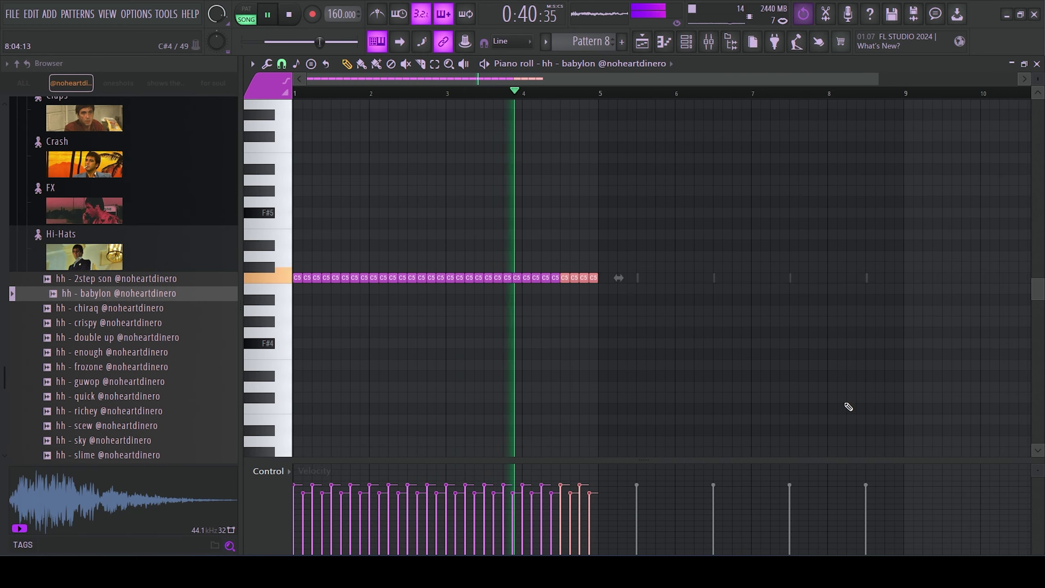
pyautogui.hotkey('ctrl', 'b')
pyautogui.hotkey('ctrl', 'b')
pyautogui.hotkey('ctrl', 'b')
pyautogui.hotkey('ctrl', 'b')
pyautogui.hotkey('ctrl', 'b')
pyautogui.hotkey('ctrl', 'b')
pyautogui.hotkey('ctrl', 'b')
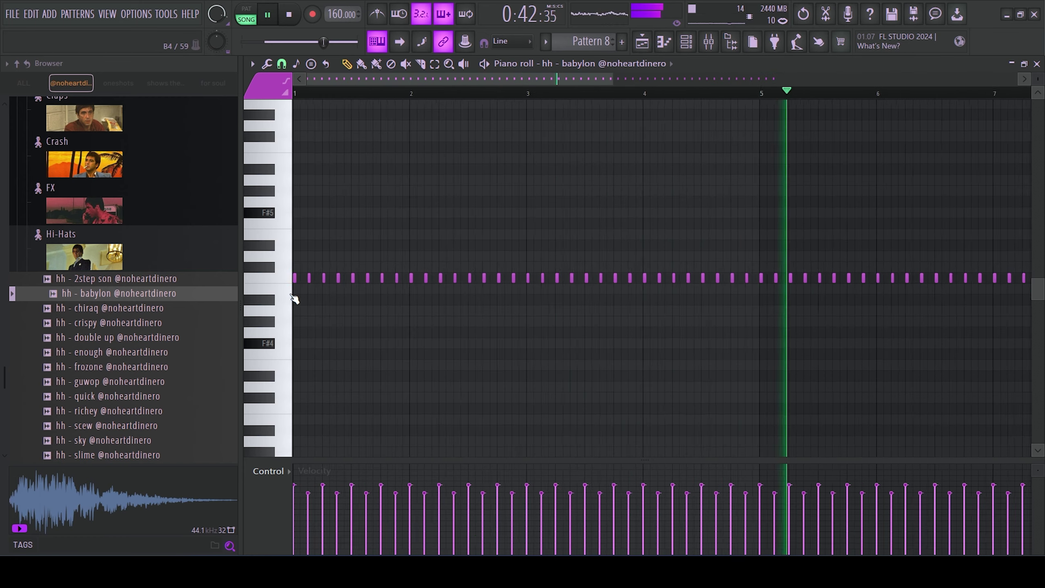
# - Add rapid hi-hat rolls in bar 2 and at the end of bar 3, with descending velocities
pyautogui.scroll(4, 332, 285)
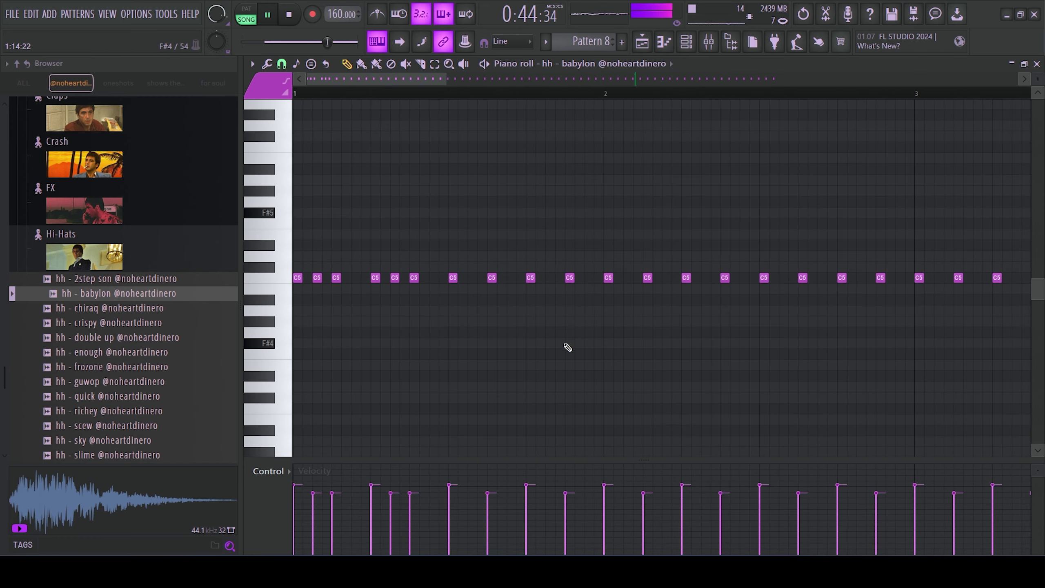
pyautogui.moveTo(708, 279); pyautogui.dragTo(690, 280)
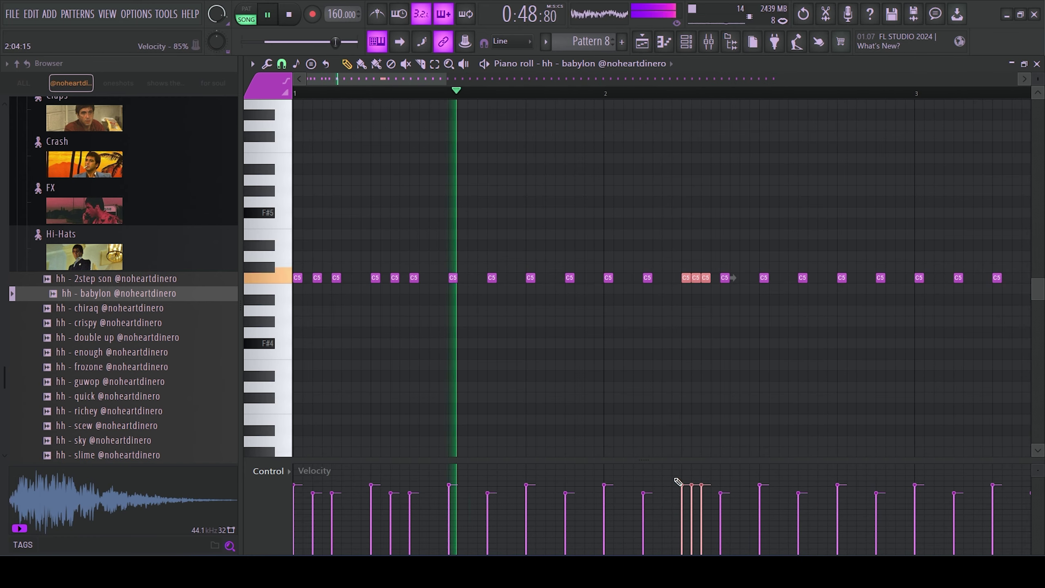
pyautogui.moveTo(679, 483); pyautogui.dragTo(735, 533)
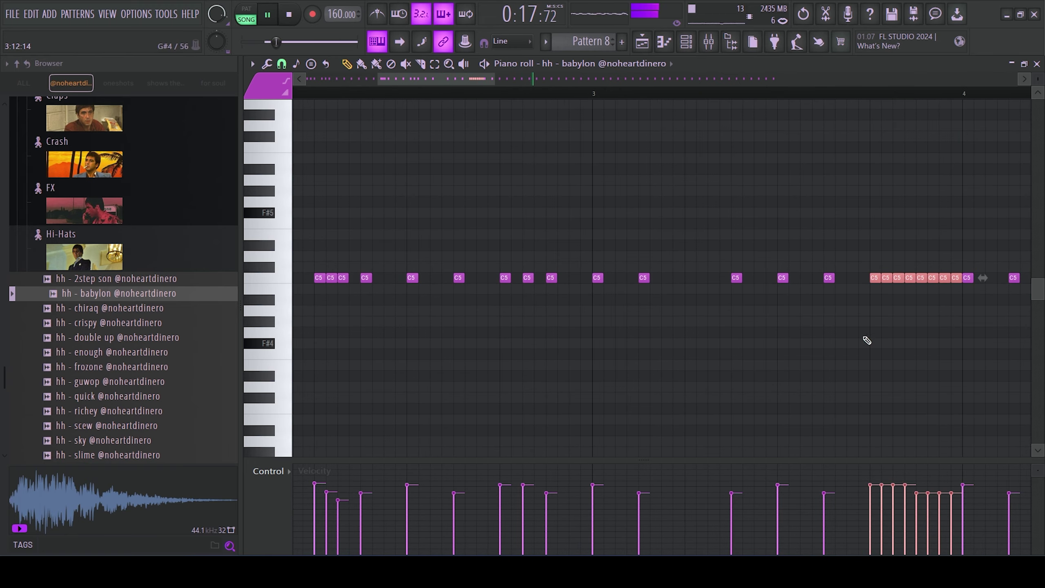
pyautogui.moveTo(895, 510); pyautogui.dragTo(958, 531)
# - Complete the clav - 808 phrase at bar 2 with two more closely spaced hits and duplicate the phrase at bar 6
pyautogui.scroll(-3, 501, 303)
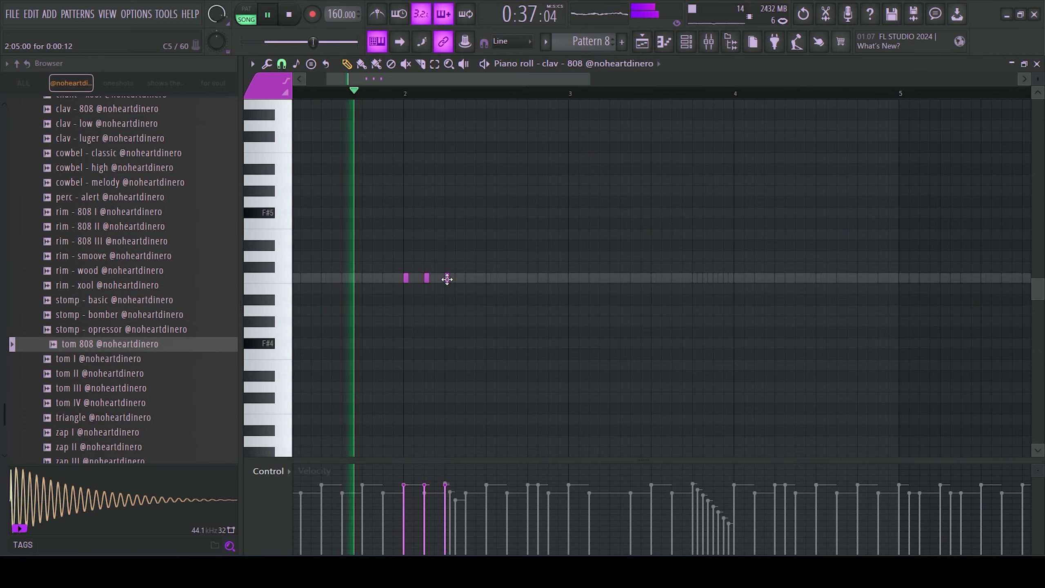
pyautogui.click(457, 278)
pyautogui.click(467, 277)
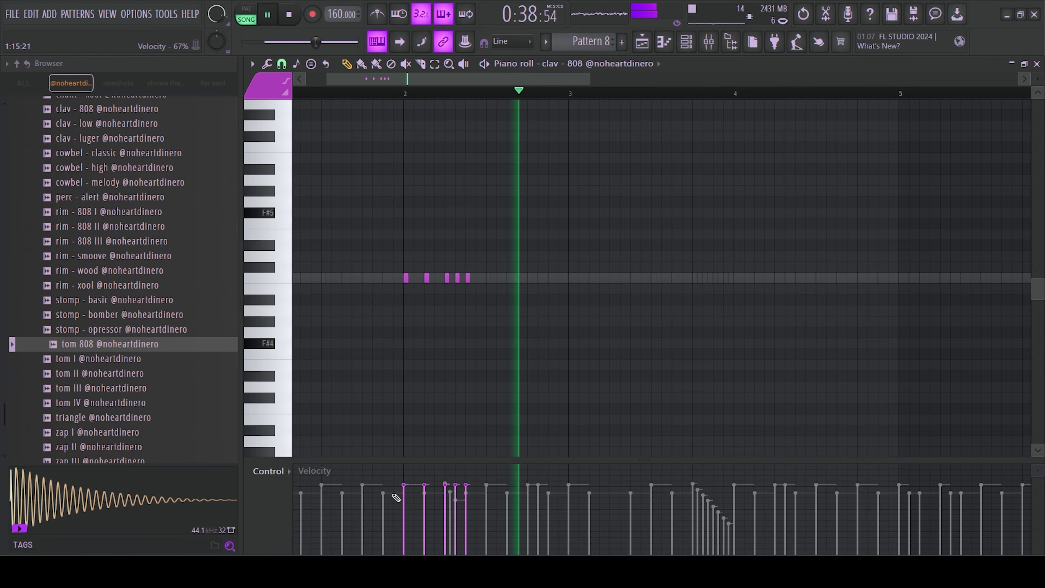
pyautogui.scroll(-3, 357, 261)
pyautogui.hotkey('ctrl', 'a')
pyautogui.hotkey('ctrl', 'b')
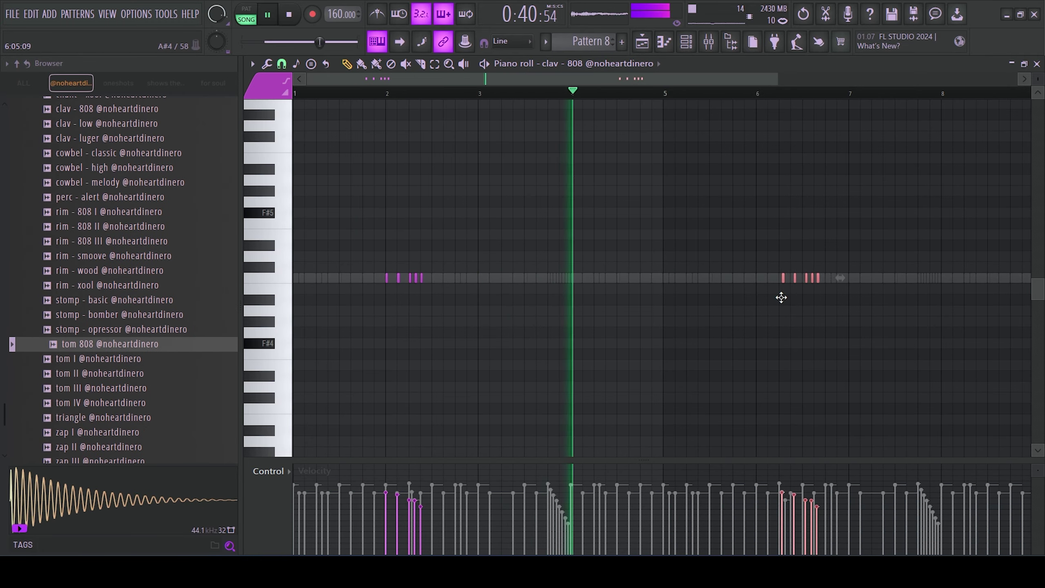
# - Add three tom 808 hits with falling velocities late in bar 2 and copy them to the same spot in bar 6
pyautogui.moveTo(61, 389); pyautogui.dragTo(576, 306)
pyautogui.scroll(2, 450, 308)
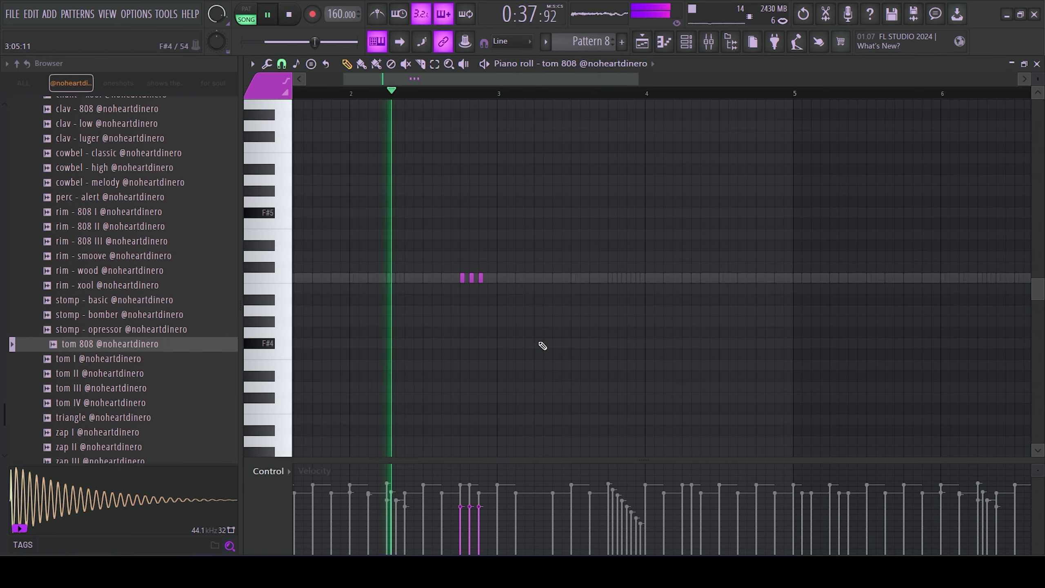
pyautogui.scroll(-2, 431, 284)
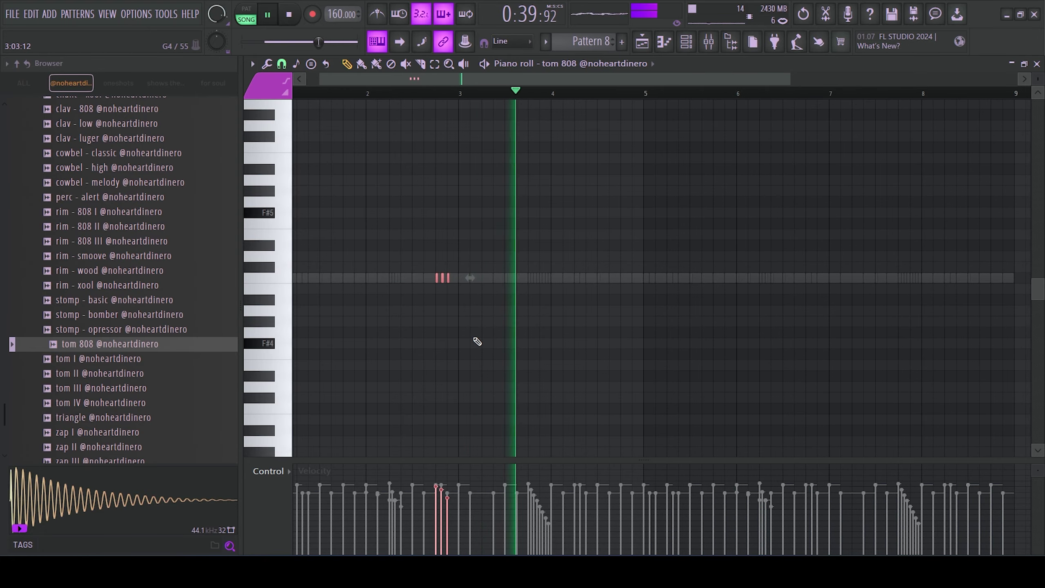
pyautogui.moveTo(437, 276); pyautogui.dragTo(814, 278)
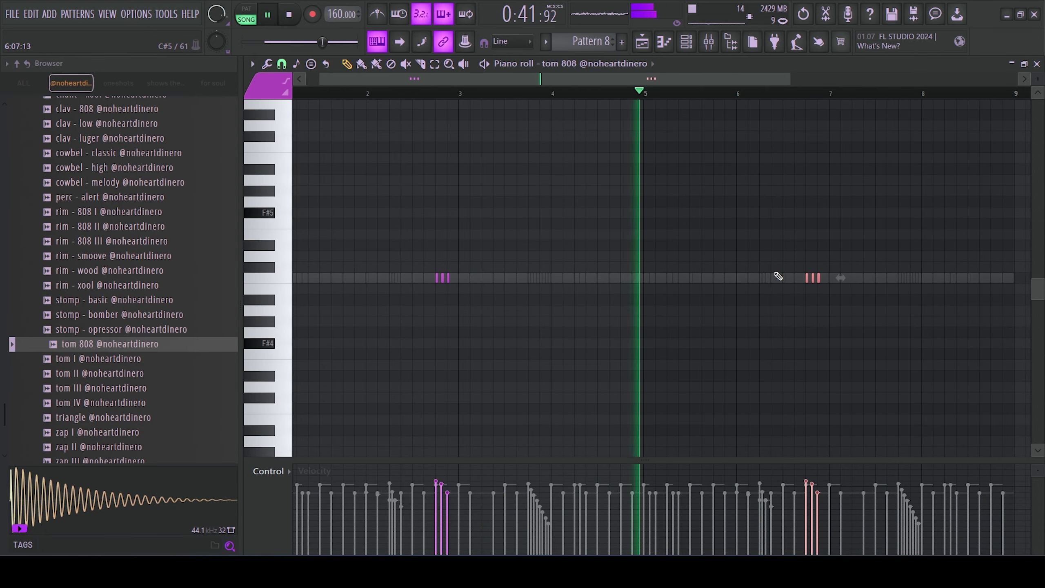
# - Shift both clav - 808 phrases one bar later so they start at bars 3 and 7
pyautogui.press('F6')
pyautogui.click(567, 310)
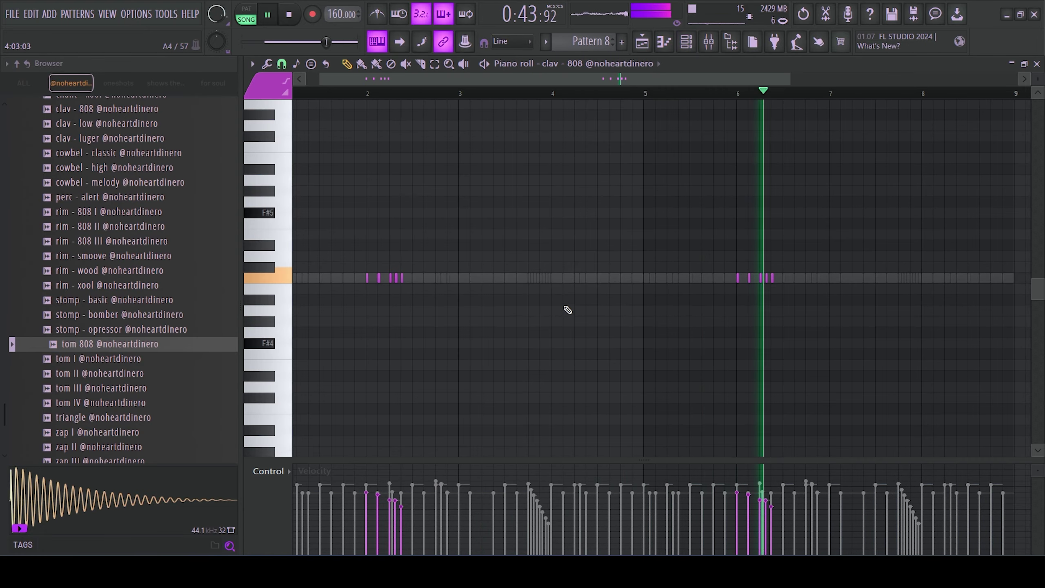
pyautogui.hotkey('ctrl', 'a')
pyautogui.moveTo(366, 279); pyautogui.dragTo(447, 279)
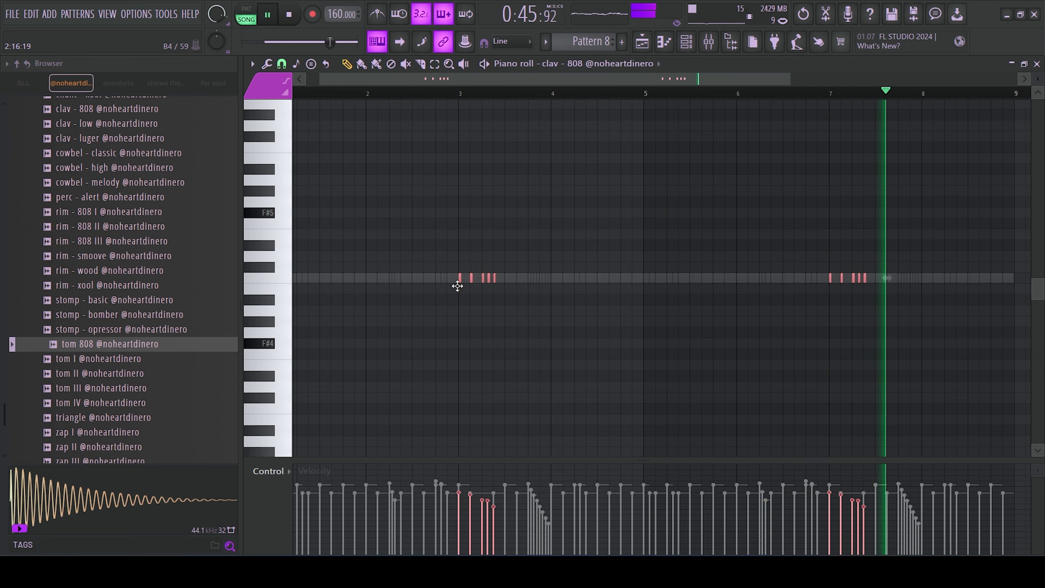
pyautogui.click(397, 94)
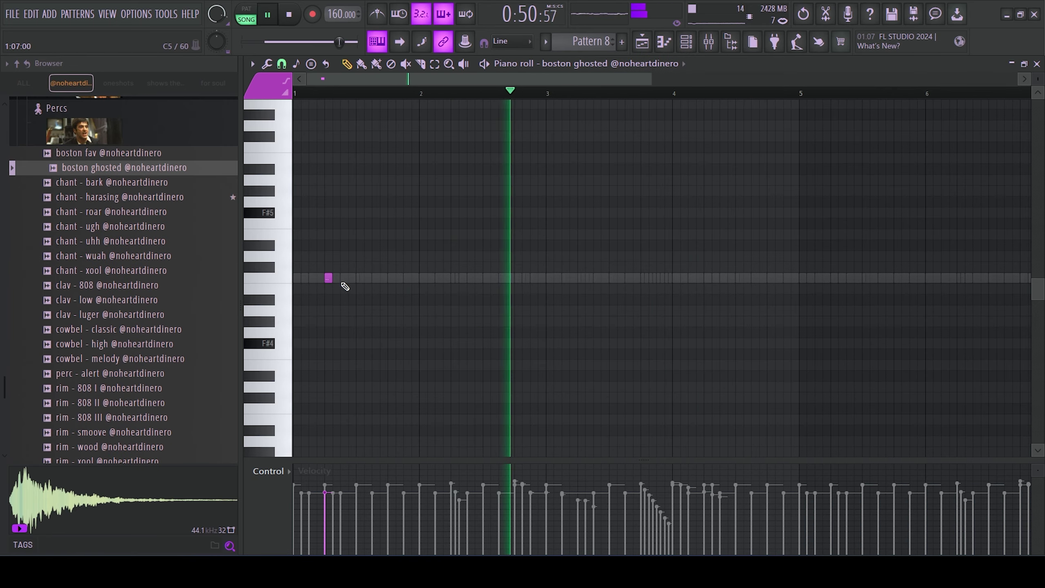
# - Add a second boston ghosted hit in bar 1 and duplicate the pair four bars later in bar 5
pyautogui.click(344, 279)
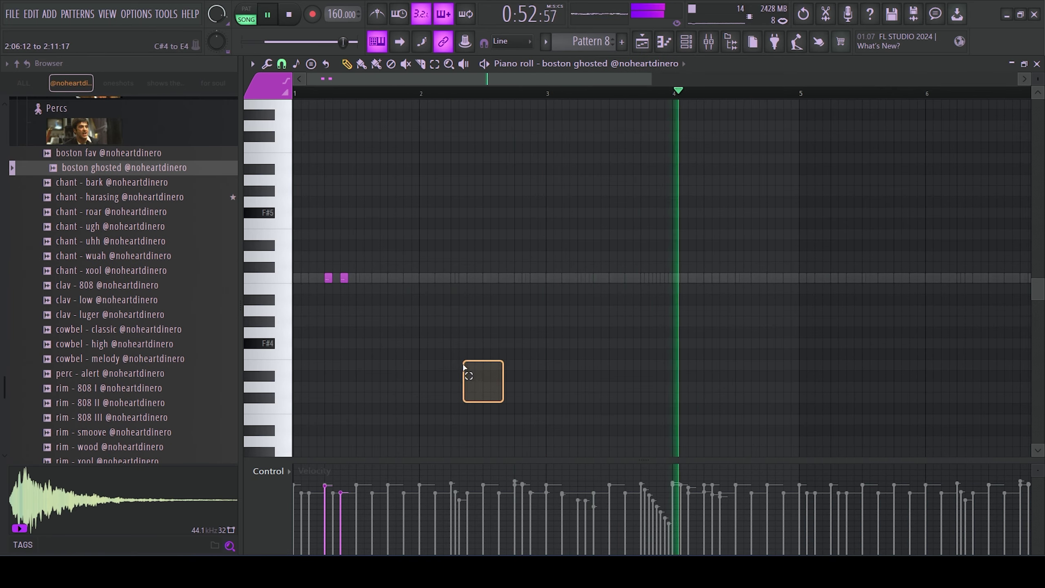
pyautogui.hotkey('ctrl', 'a')
pyautogui.hotkey('ctrl', 'b')
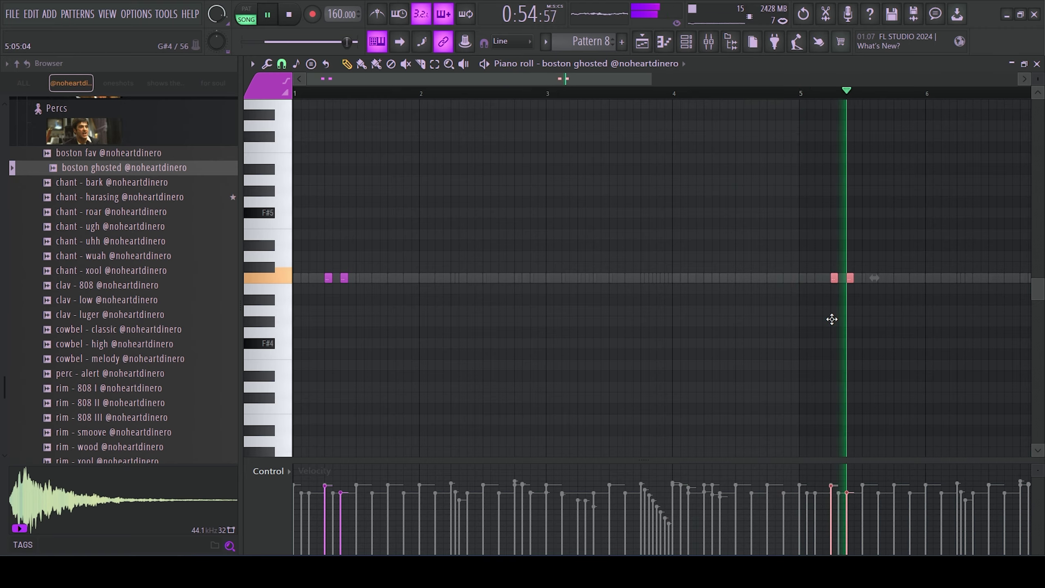
pyautogui.scroll(-3, 839, 329)
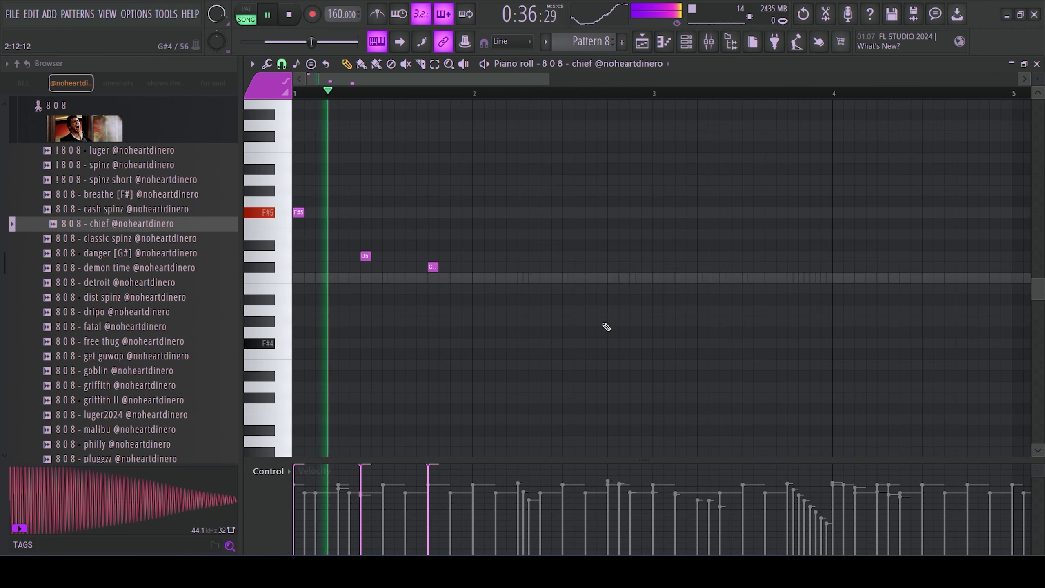
# - Complete the 8 0 8 - chief bassline with a C#5 in bar 2 and D5 notes from bar 3, sustained and repeated over eight bars
pyautogui.click(519, 266)
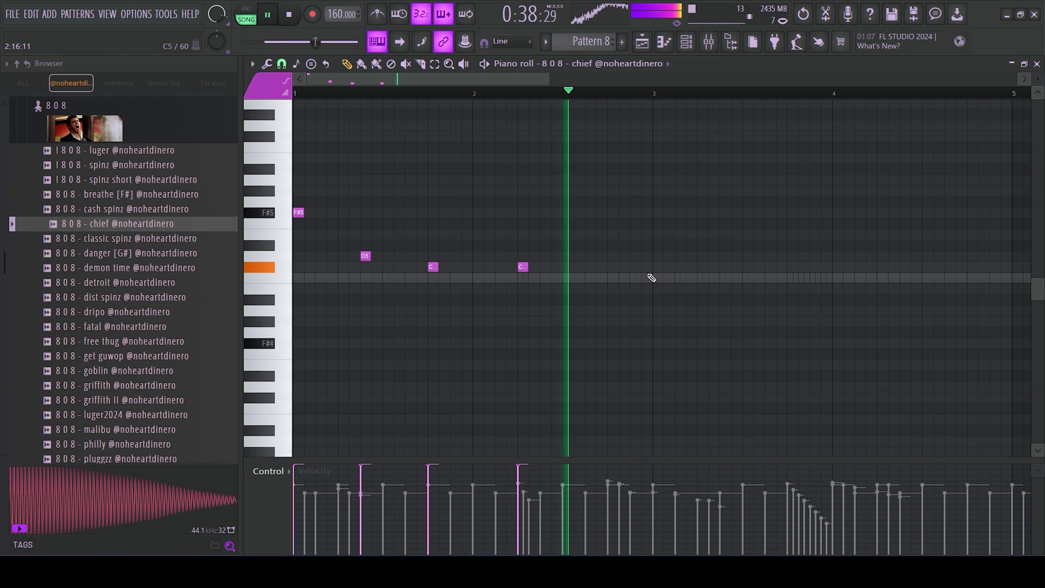
pyautogui.click(656, 266)
pyautogui.press('space')
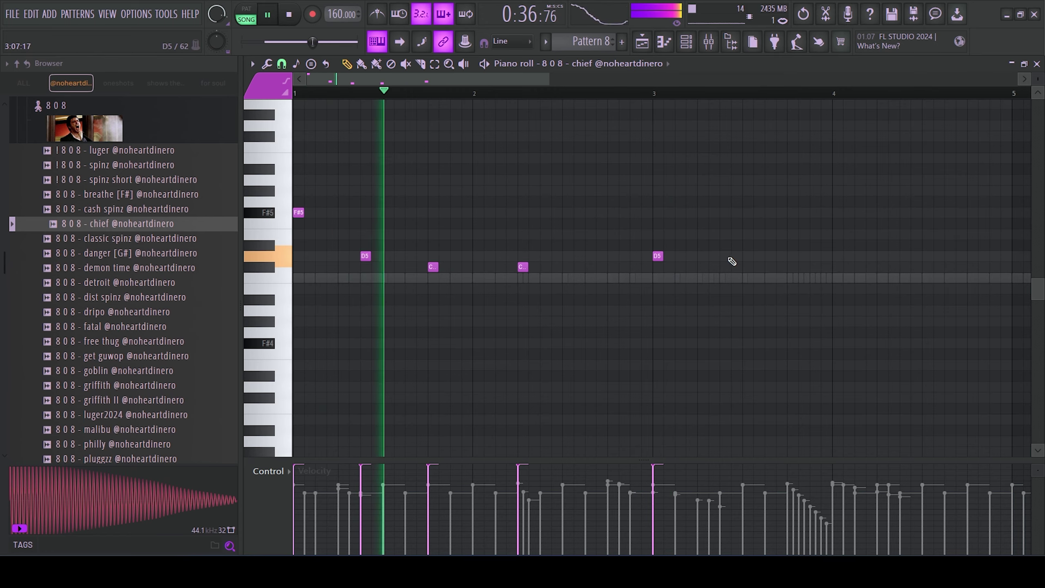
pyautogui.moveTo(723, 256); pyautogui.dragTo(797, 256)
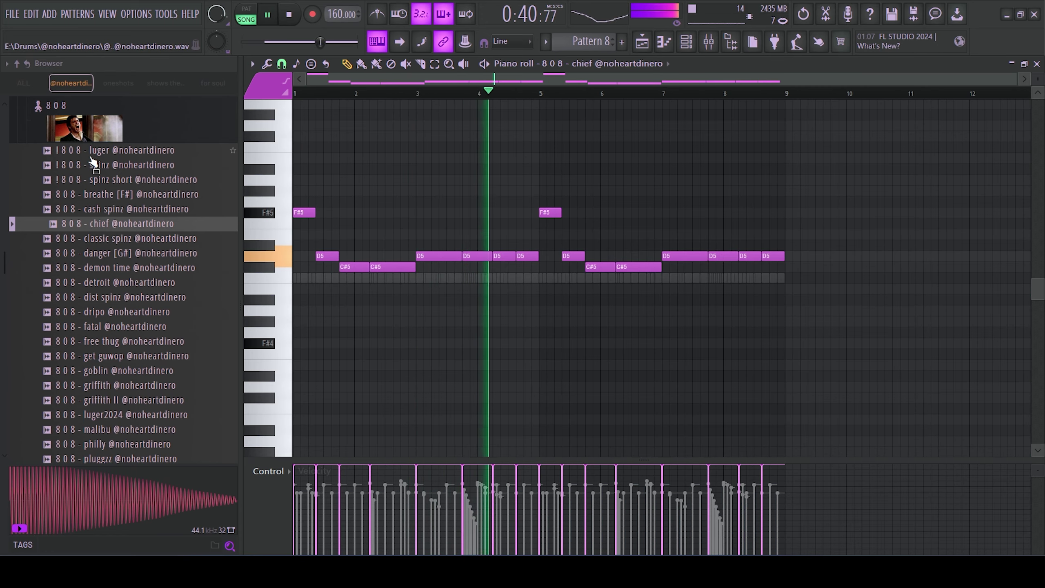
# - Add the kick - dolph sample following the 808 rhythm, with all notes limited to C5 and shortened
pyautogui.scroll(6, 167, 238)
pyautogui.scroll(-2, 101, 334)
pyautogui.scroll(-4, 101, 335)
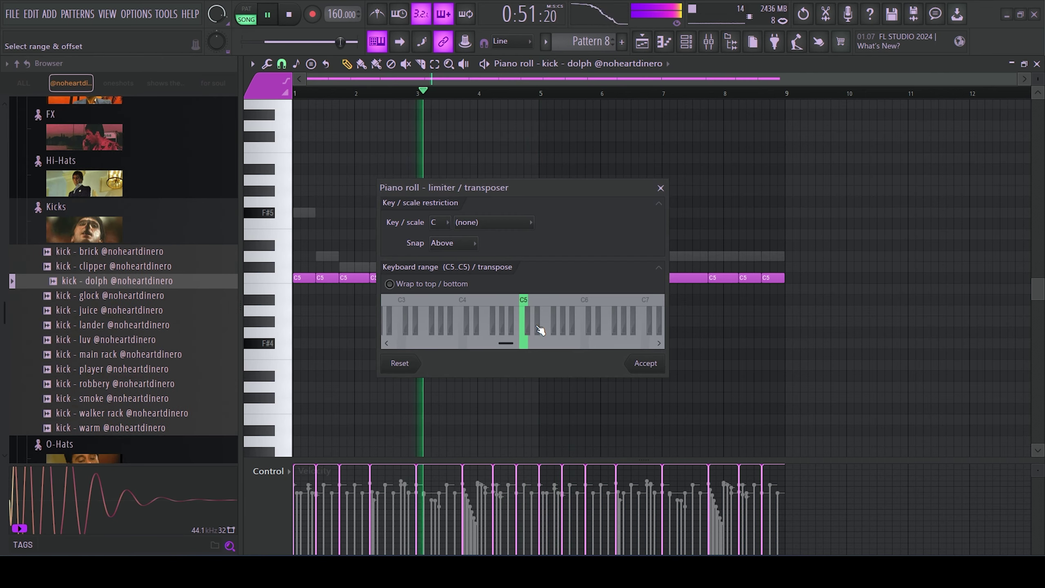
pyautogui.press('Escape')
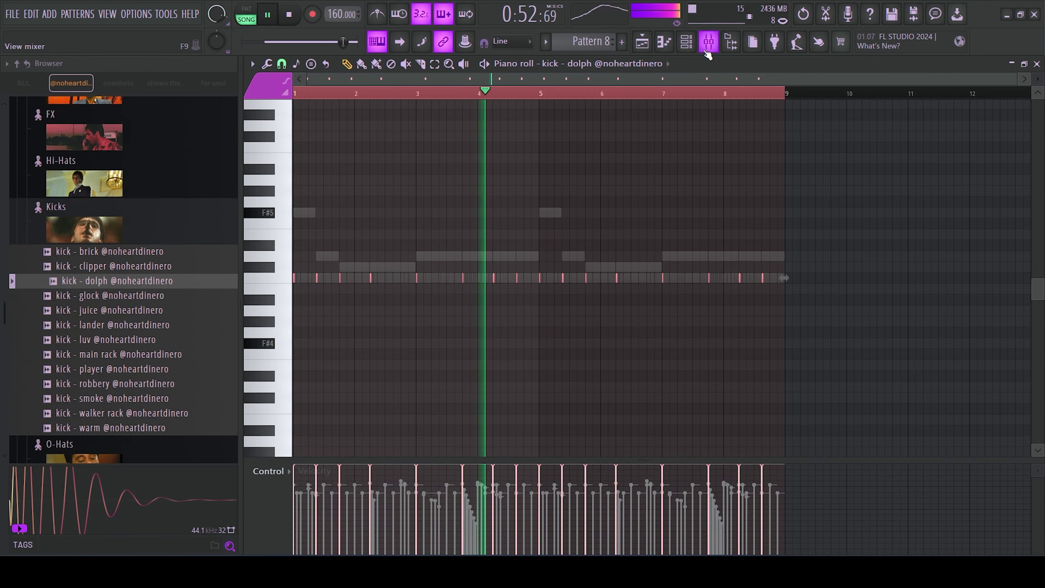
# - Check the kick - dolph sampler settings and give the 8 0 8 - chief sample a quick fade-out
pyautogui.click(686, 42)
pyautogui.click(444, 326)
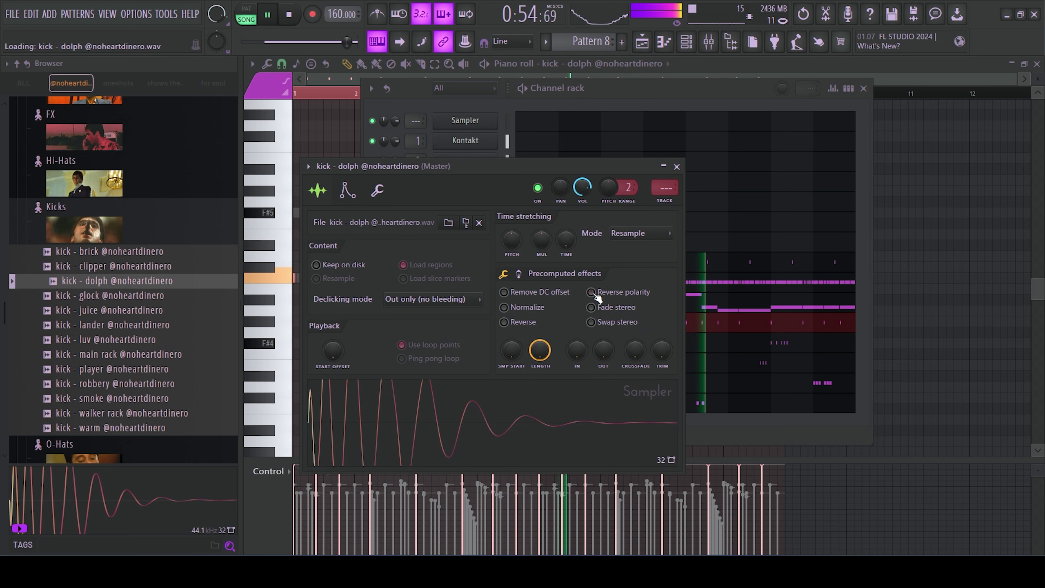
pyautogui.click(677, 166)
pyautogui.click(458, 301)
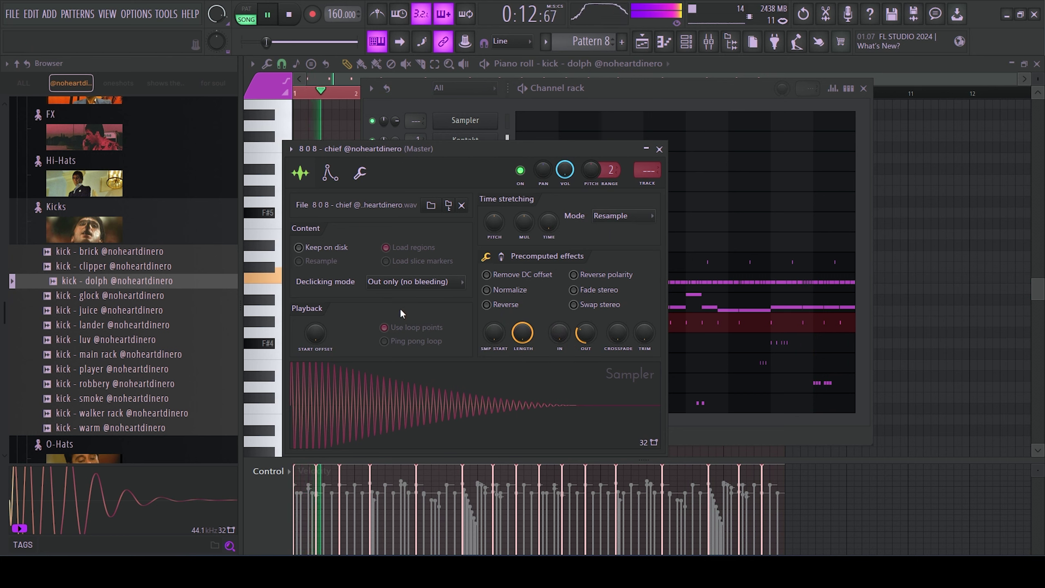
# - Audition the 808 samples from detroit through griffith and replace the 8 0 8 - chief sample with 8 0 8 - griffith
pyautogui.scroll(-10, 124, 288)
pyautogui.click(100, 315)
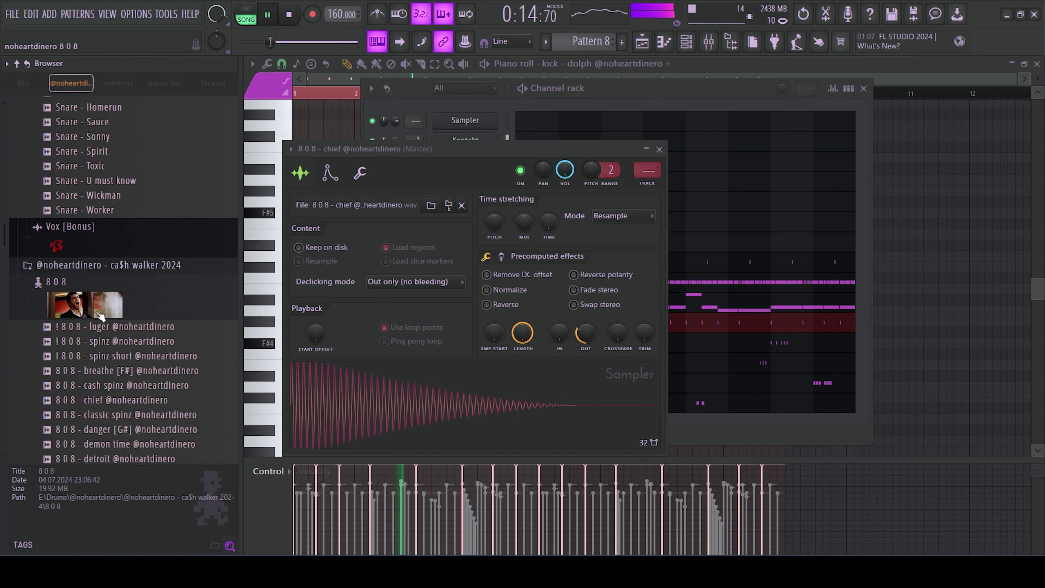
pyautogui.scroll(-4, 107, 288)
pyautogui.click(111, 281)
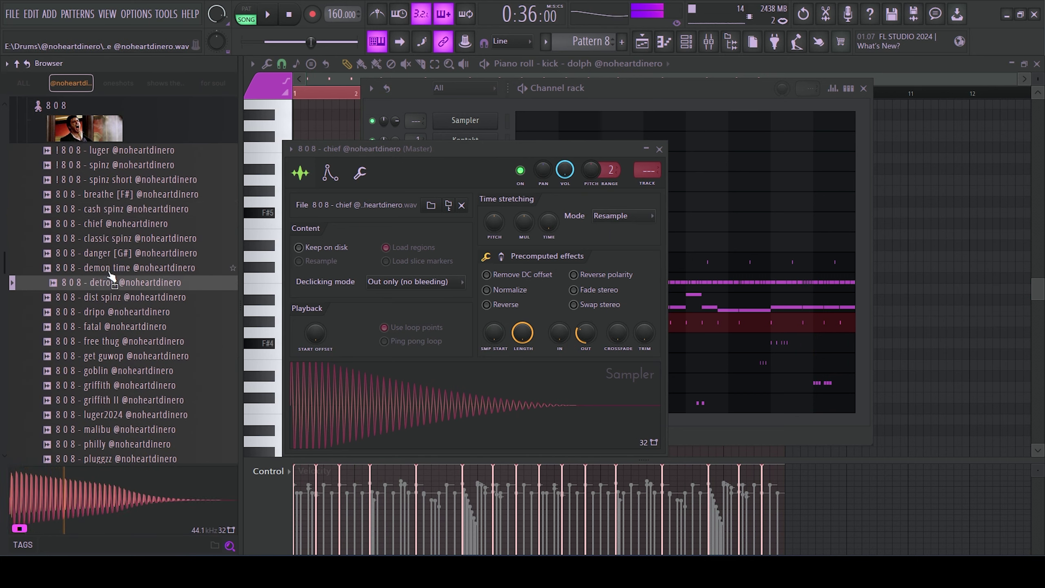
pyautogui.click(105, 297)
pyautogui.click(106, 312)
pyautogui.click(107, 326)
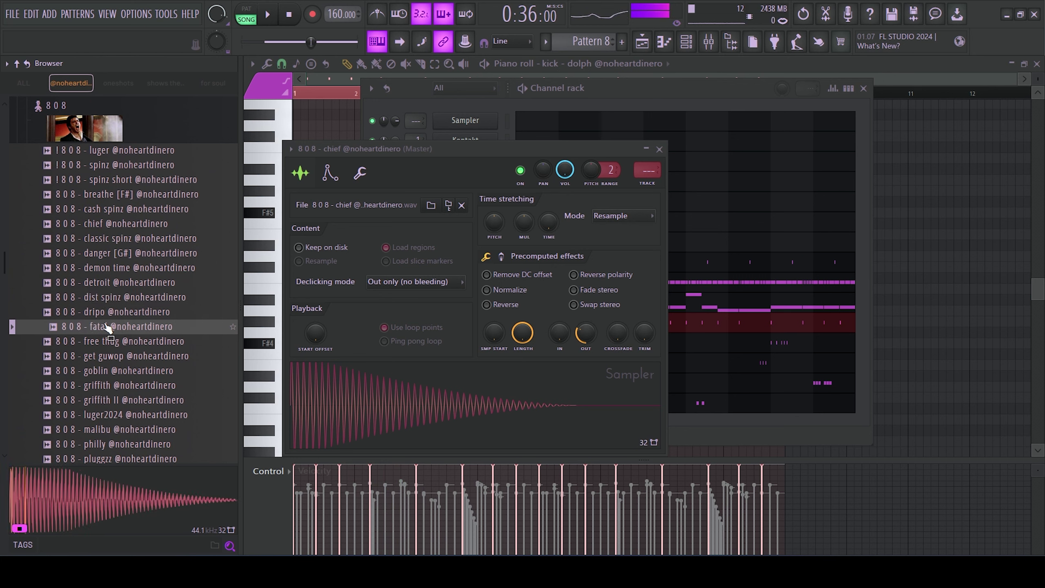
pyautogui.click(108, 341)
pyautogui.click(109, 356)
pyautogui.click(114, 385)
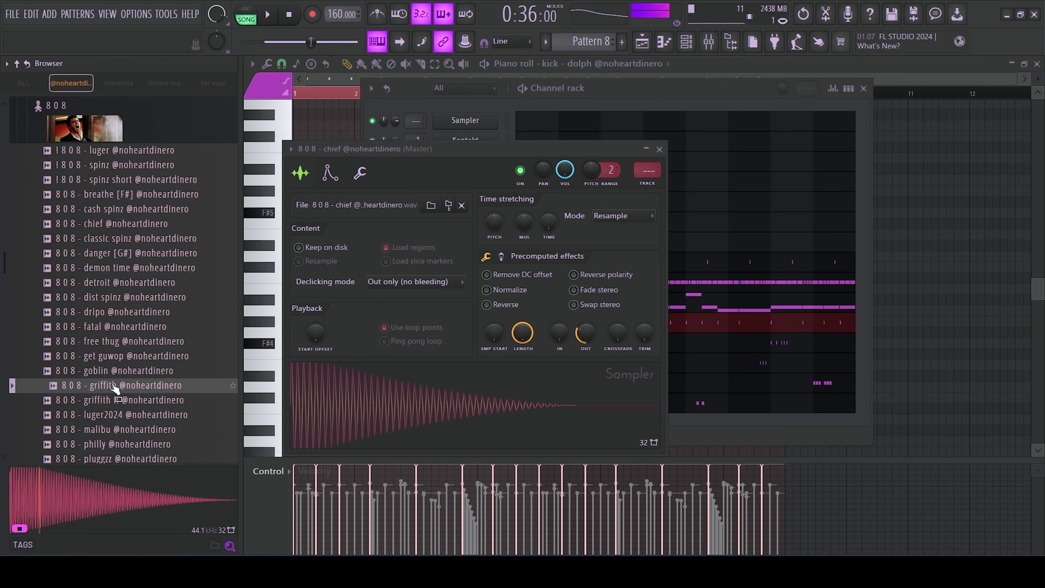
pyautogui.moveTo(431, 394); pyautogui.dragTo(554, 387)
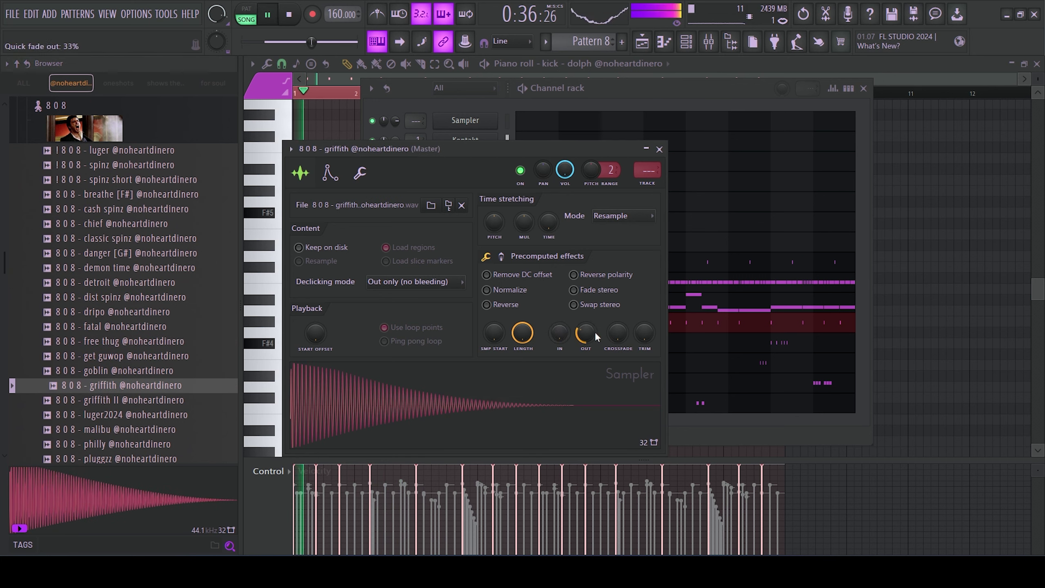
# - Reduce the 8 0 8 - griffith sample's fade-out and route the drum channels to their own mixer tracks
pyautogui.moveTo(591, 333); pyautogui.dragTo(589, 338)
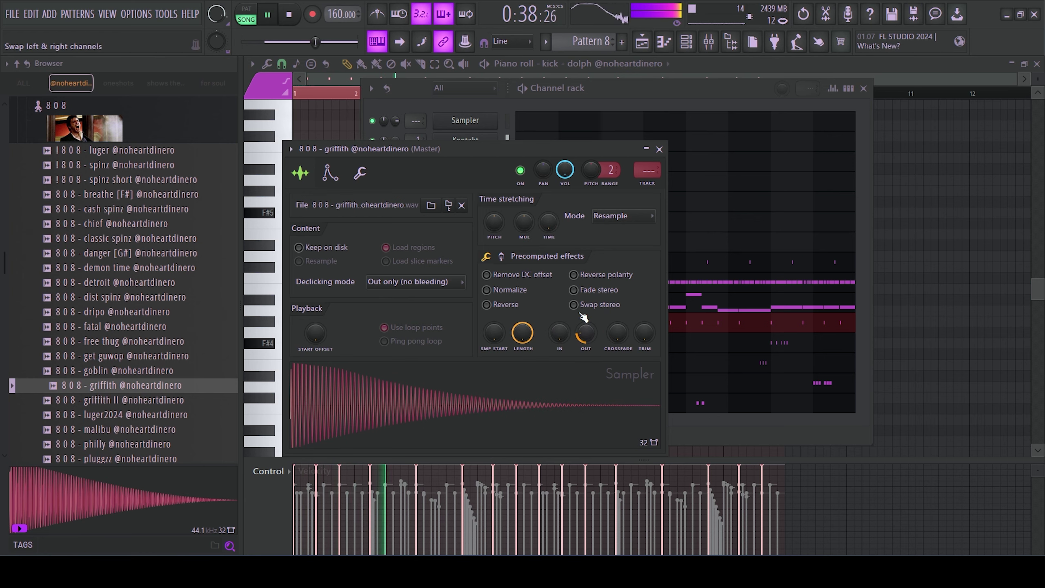
pyautogui.click(658, 150)
pyautogui.hotkey('ctrl', 'l')
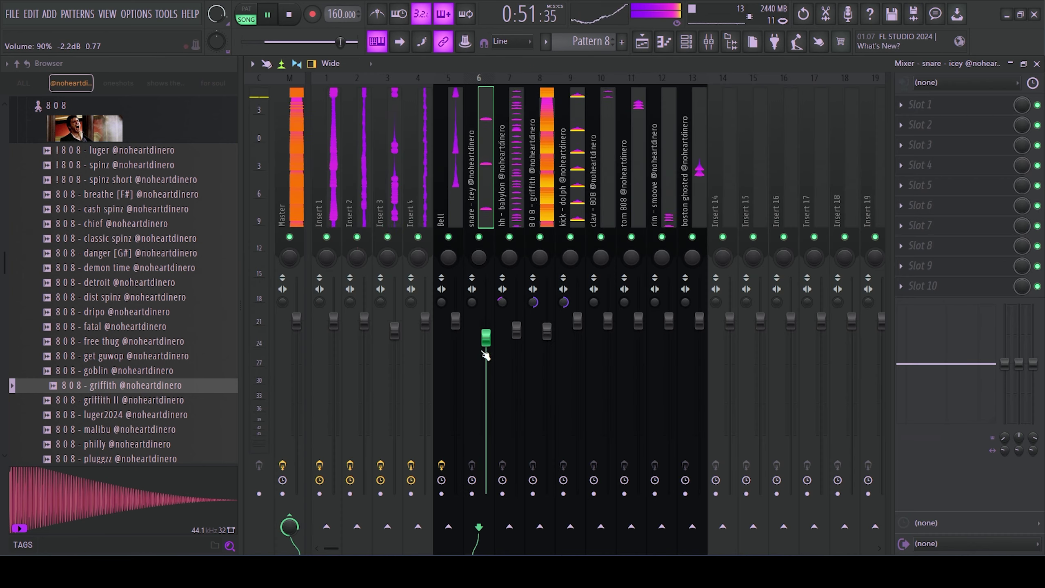
# - Set the note pan of the clav - 808 hits to the right in bar 3 and to the left in bar 7
pyautogui.press('F6')
pyautogui.click(611, 341)
pyautogui.click(268, 470)
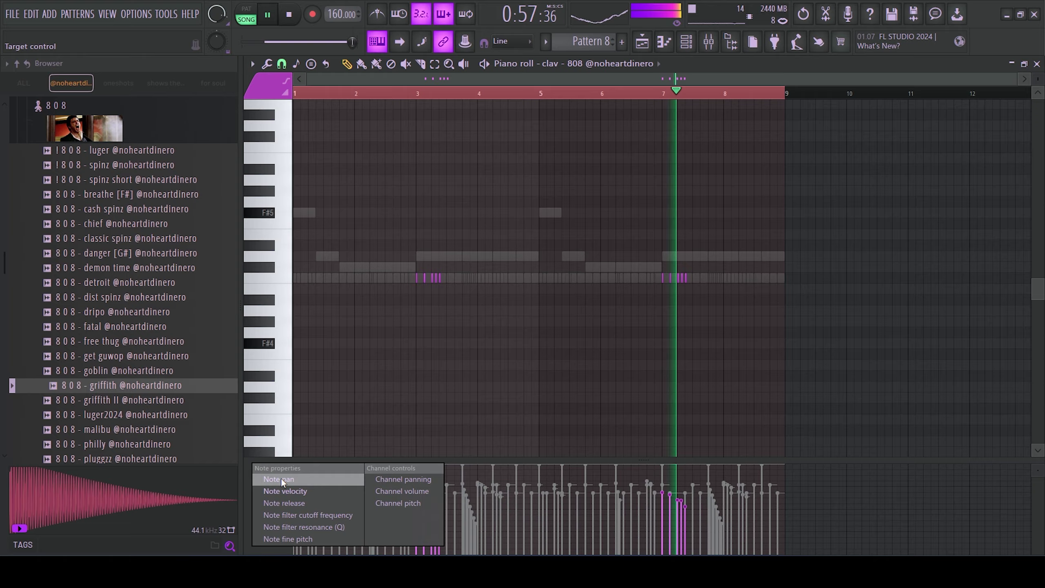
pyautogui.click(293, 488)
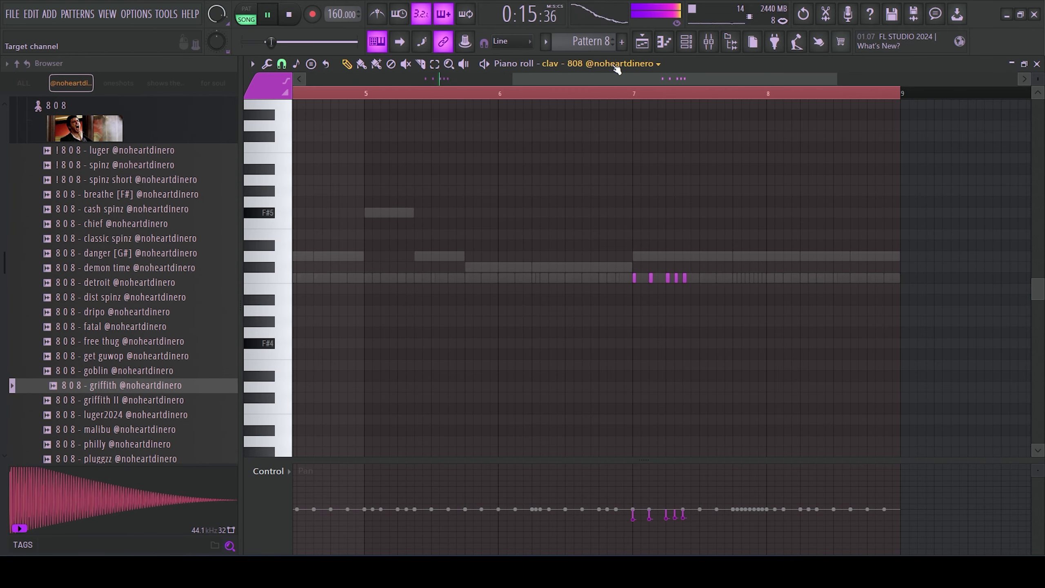
# - Pan the tom 808 hits left in bar 2 and right in bar 6
pyautogui.click(617, 66)
pyautogui.click(597, 333)
pyautogui.click(617, 64)
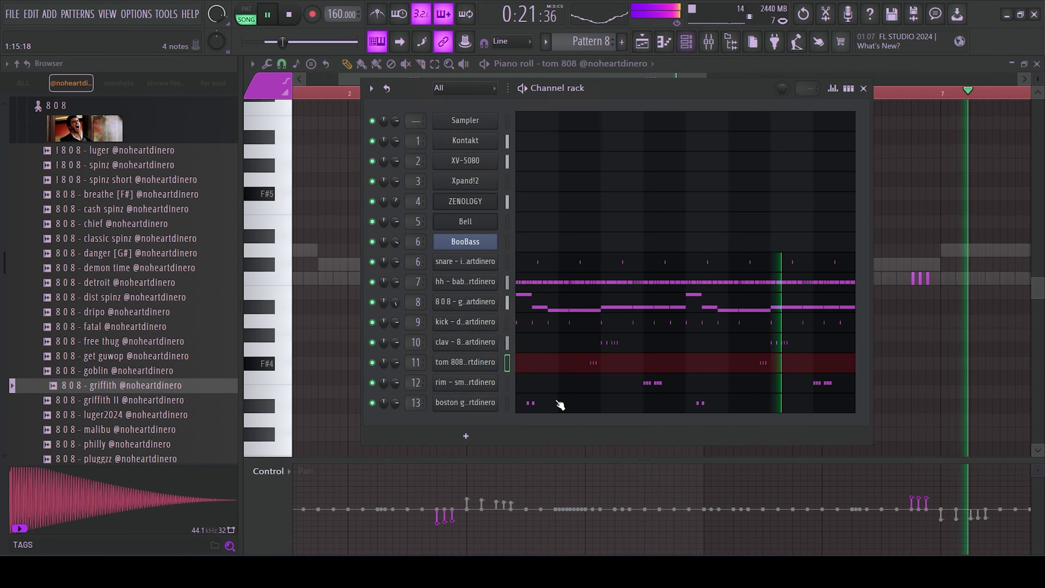
# - Pan the rim - smoove groups alternately left and right in bar 4 and start the same panning in bar 8
pyautogui.click(560, 402)
pyautogui.scroll(-2, 636, 500)
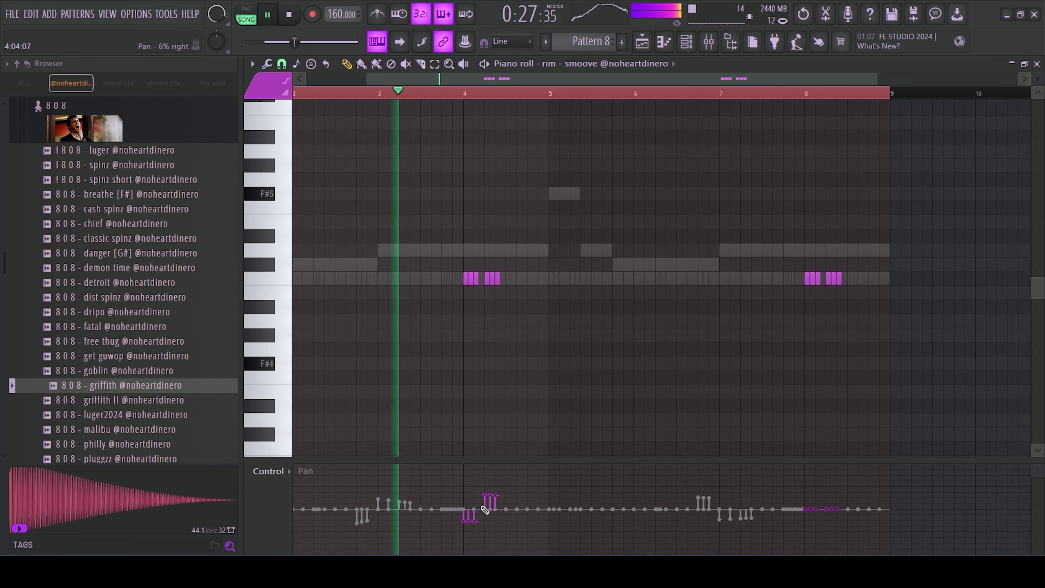
pyautogui.moveTo(809, 524); pyautogui.dragTo(817, 522)
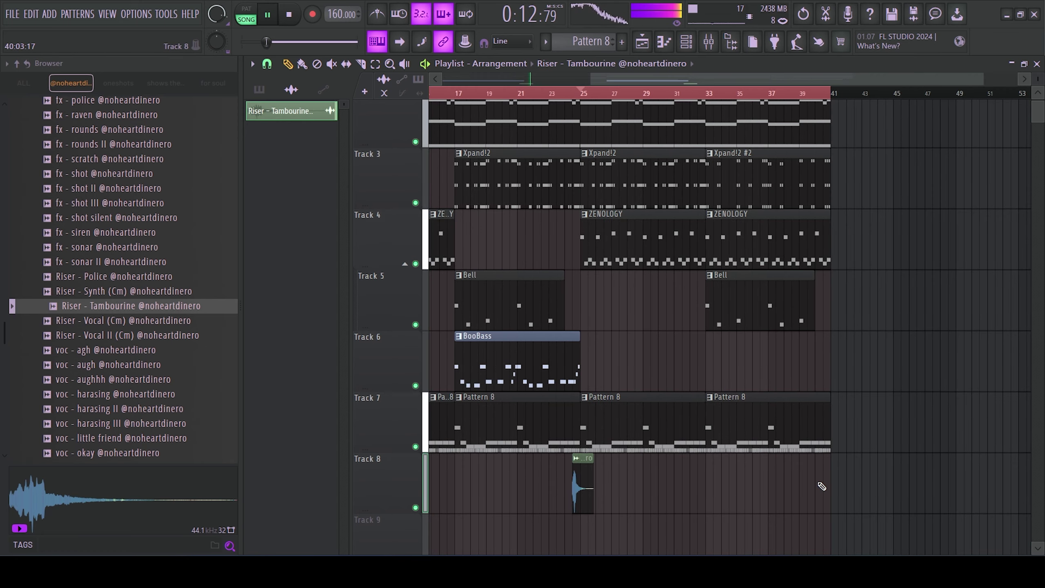
# - Copy the Riser - Tambourine clip on Track 8 of the playlist to just before bar 41
pyautogui.scroll(-3, 867, 480)
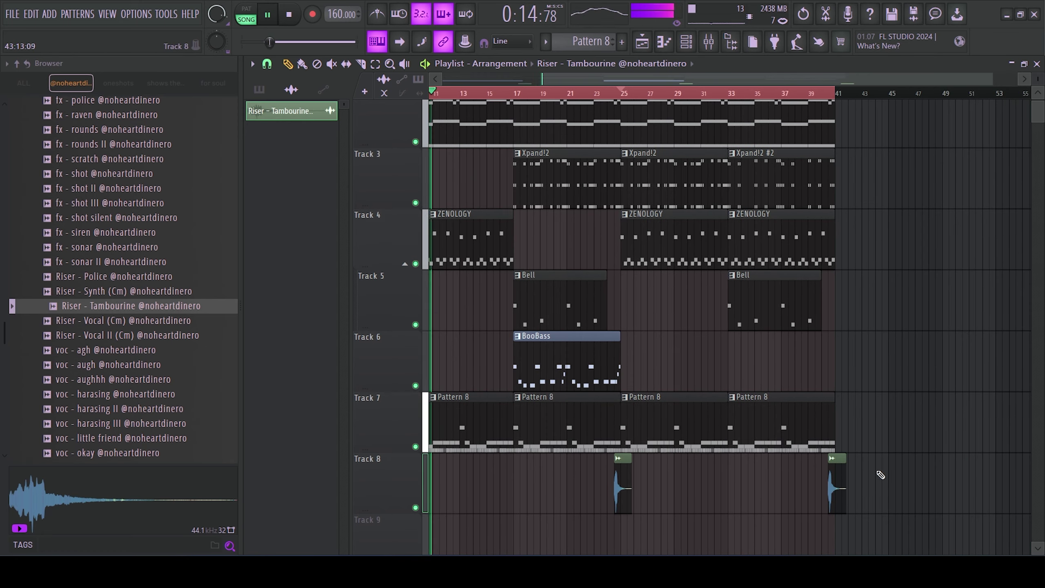